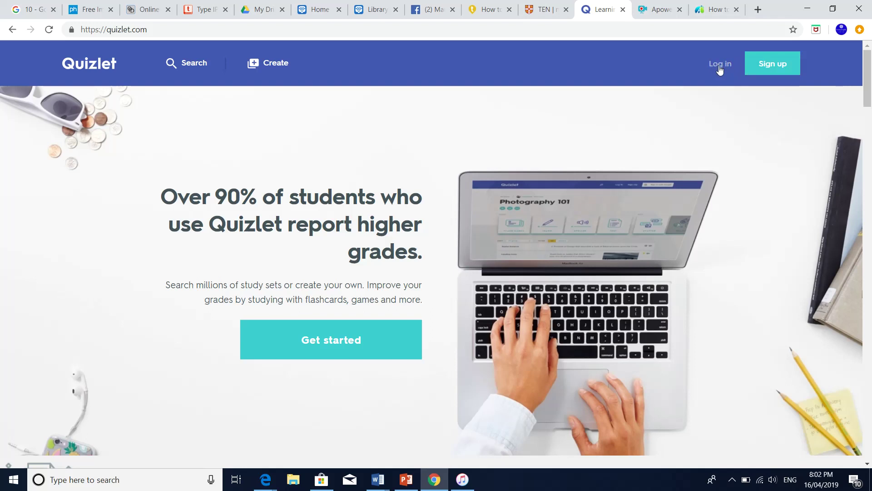
Log in to Quizlet with Google, picking the saved Google account
click(725, 64)
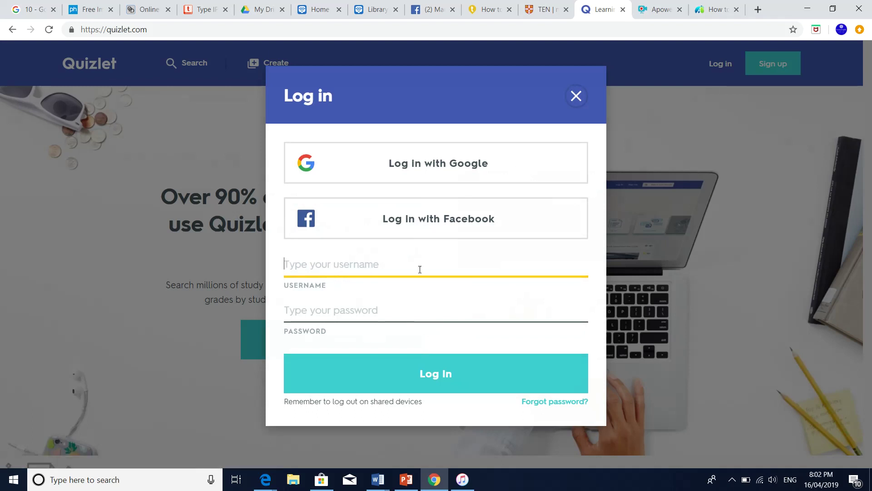
click(470, 168)
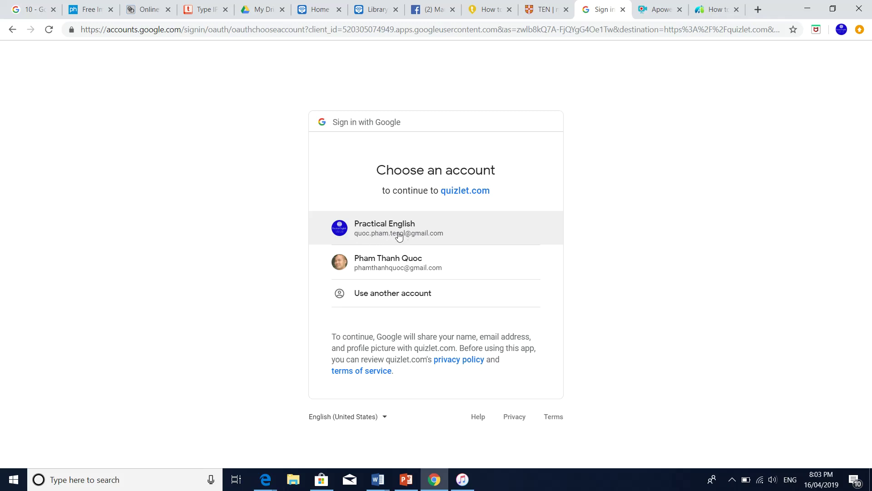
click(437, 234)
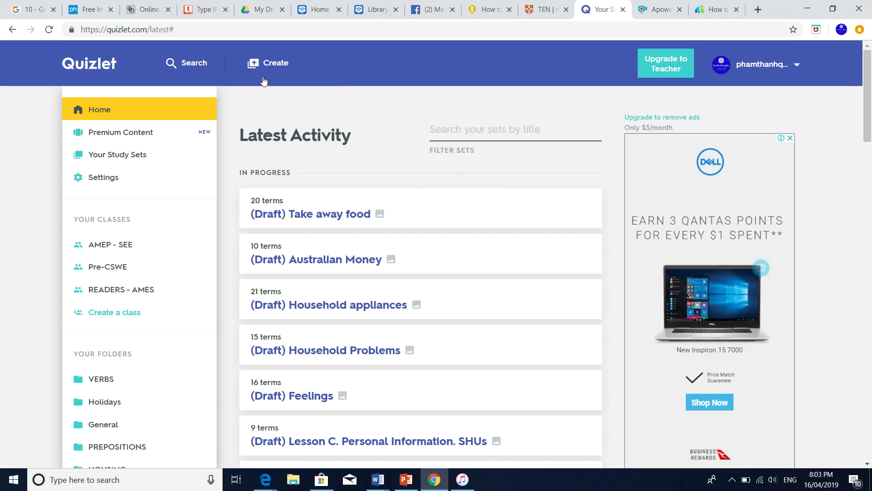
Search Quizlet for the account's username and open its profile from the results
click(186, 65)
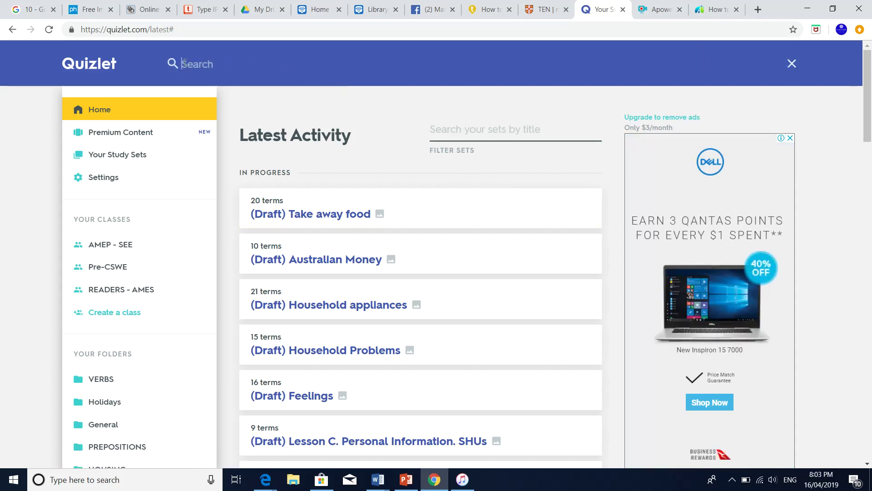
text(pha)
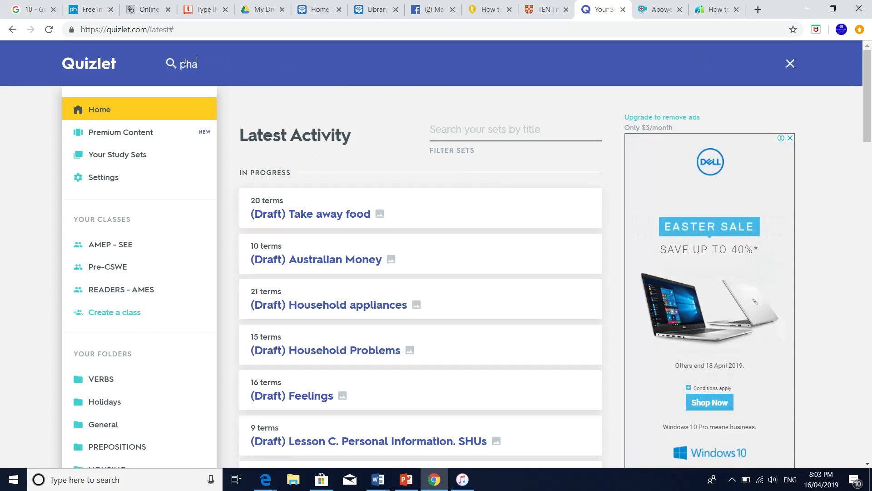
text(mthanhquoc)
key(Return)
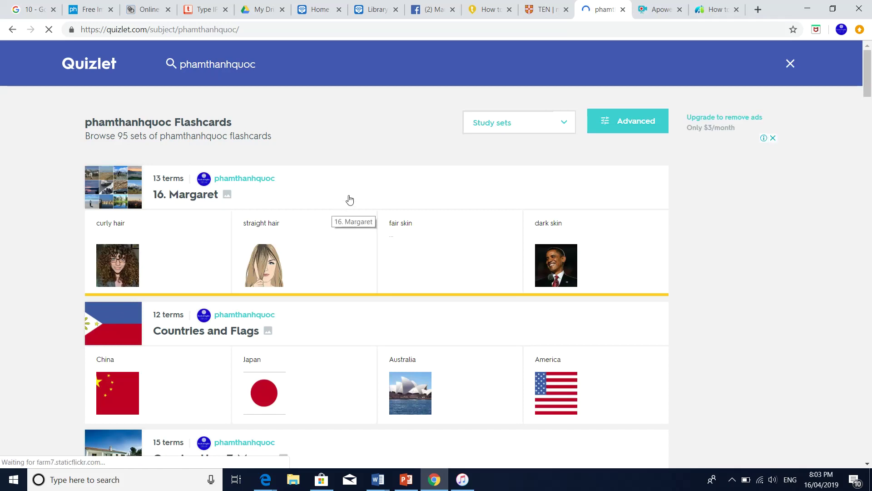
scroll(364, 170, down, 1)
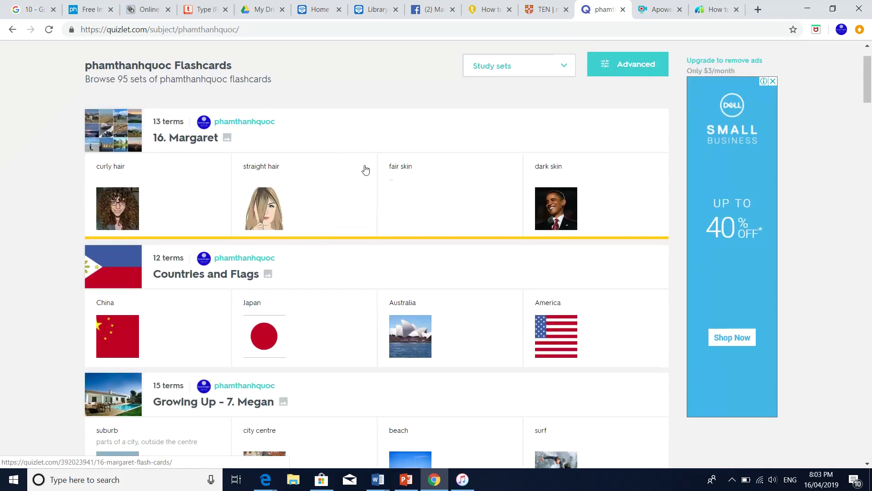
scroll(365, 170, up, 1)
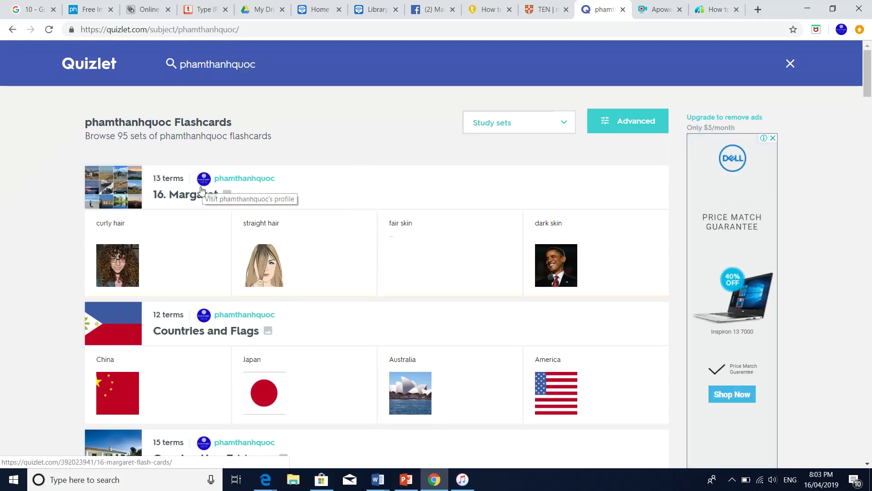
click(230, 180)
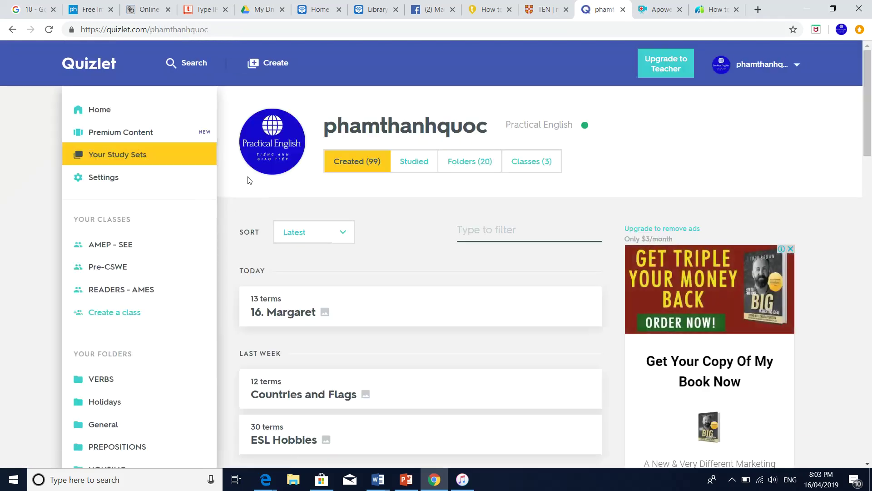
Scroll the profile and expand the remaining 15 folders under Your Folders
scroll(305, 187, down, 1)
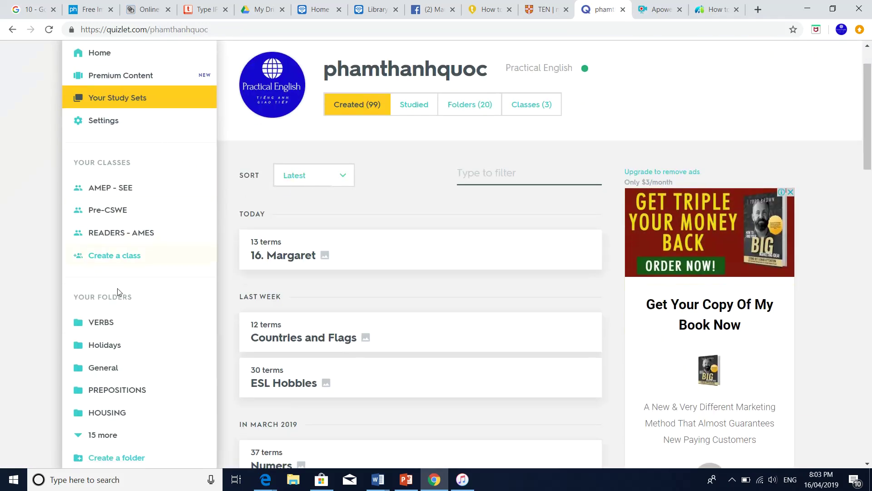
scroll(129, 302, down, 2)
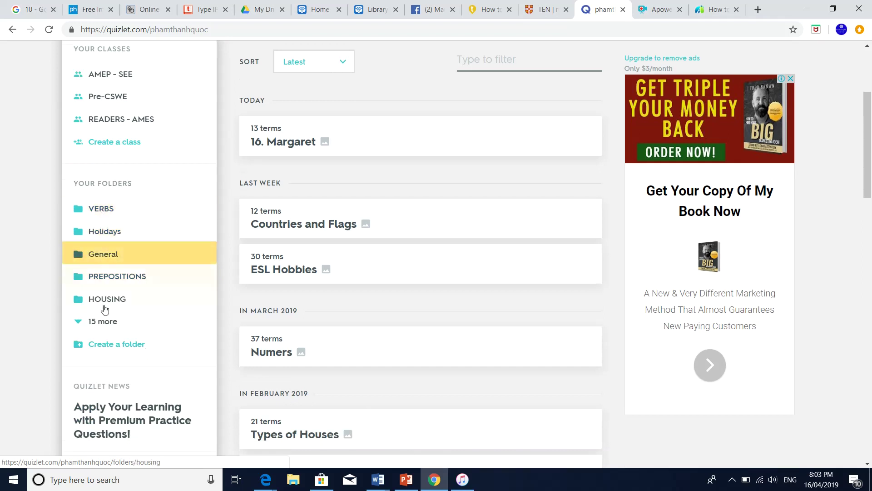
click(111, 321)
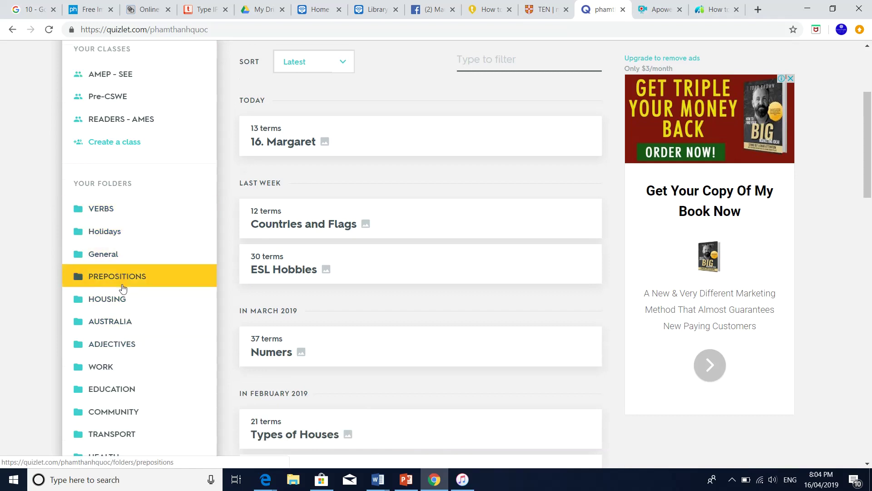
Browse the profile's folders and study sets, then open the ESL Hobbies set
scroll(123, 288, down, 2)
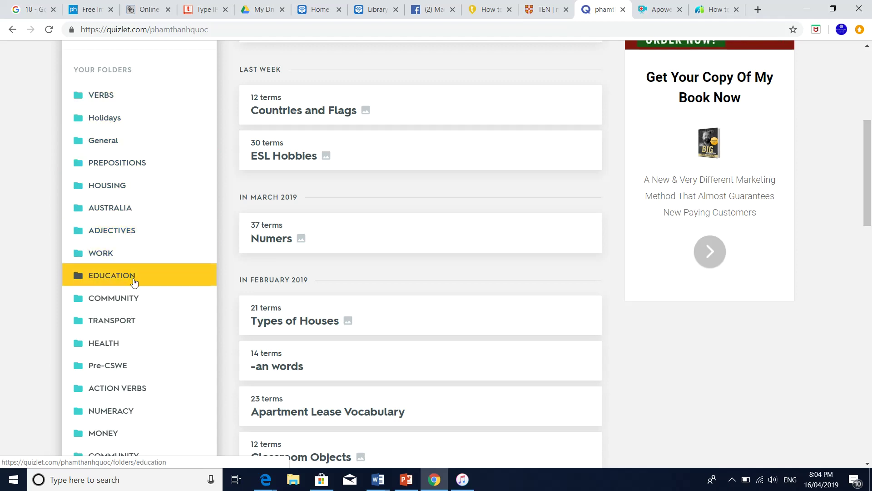
scroll(135, 281, down, 1)
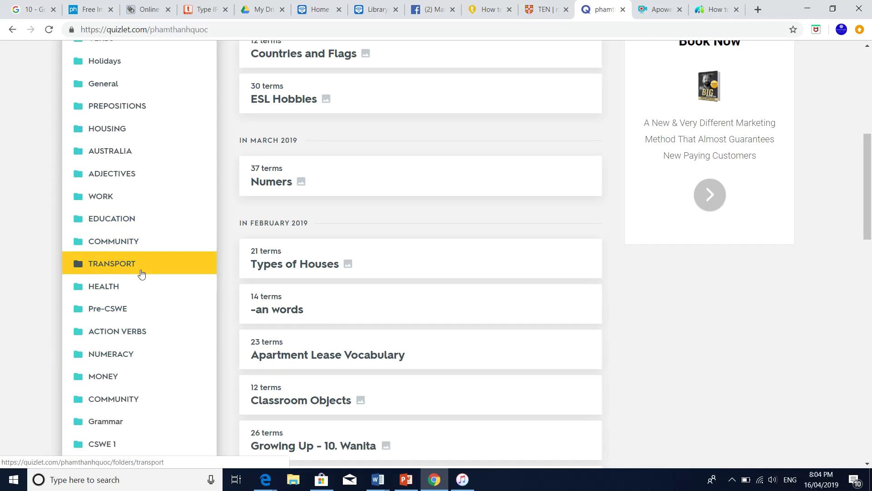
scroll(142, 273, up, 1)
scroll(142, 274, up, 2)
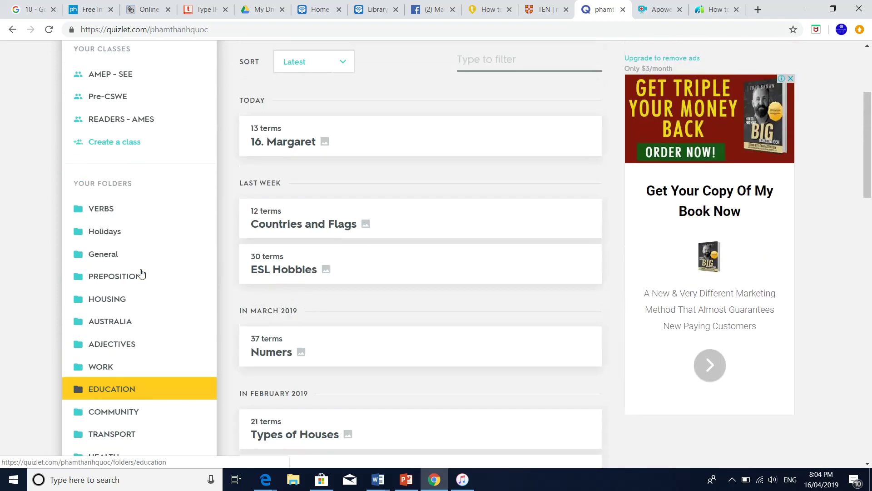
scroll(142, 273, up, 2)
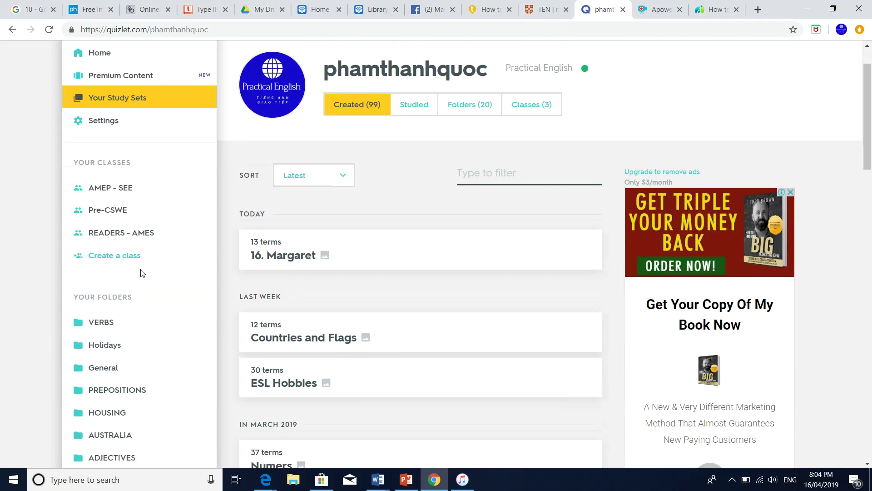
scroll(141, 272, down, 1)
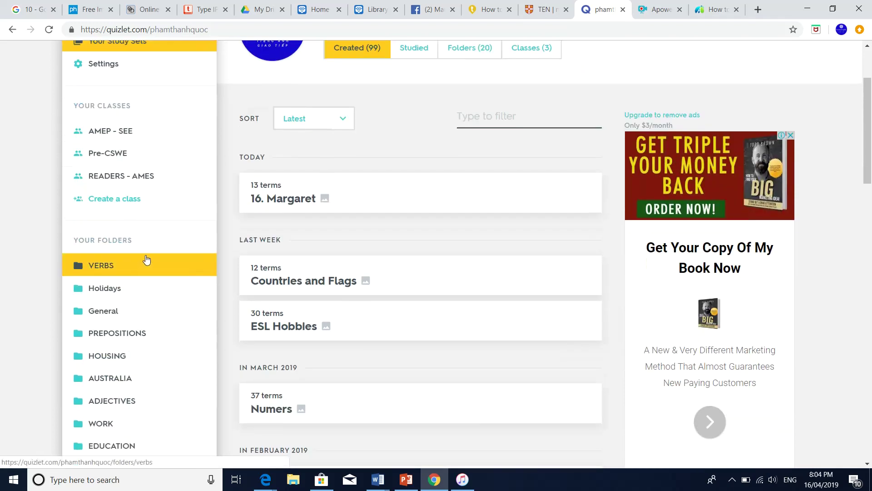
scroll(146, 261, down, 1)
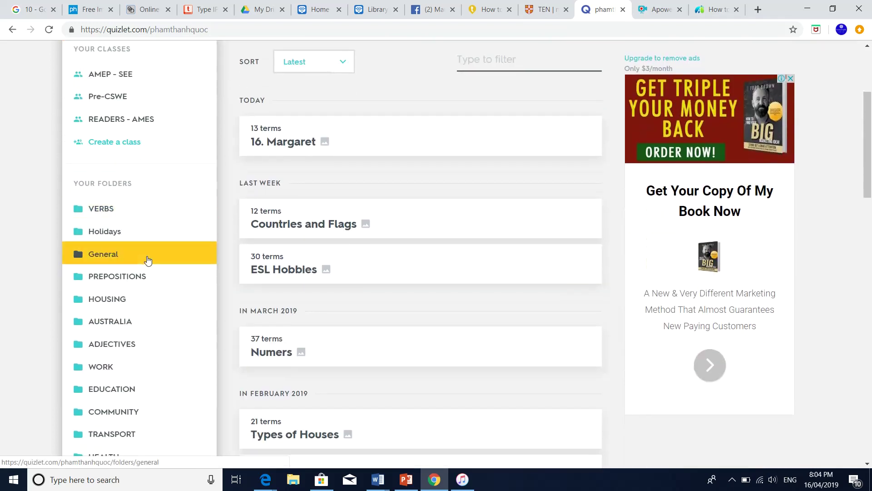
scroll(147, 260, down, 1)
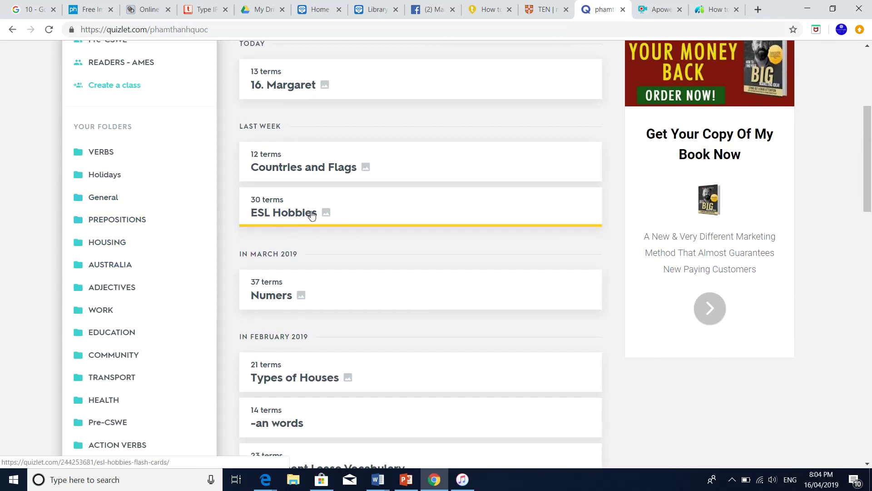
click(279, 216)
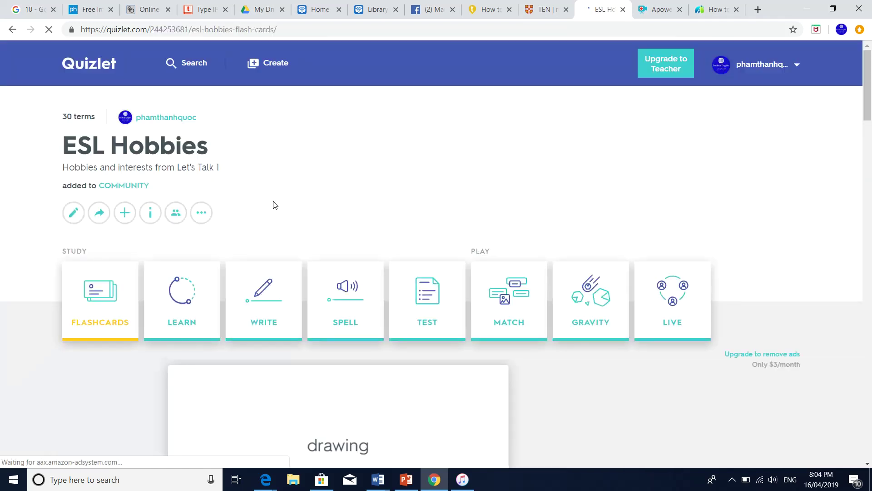
scroll(287, 205, down, 2)
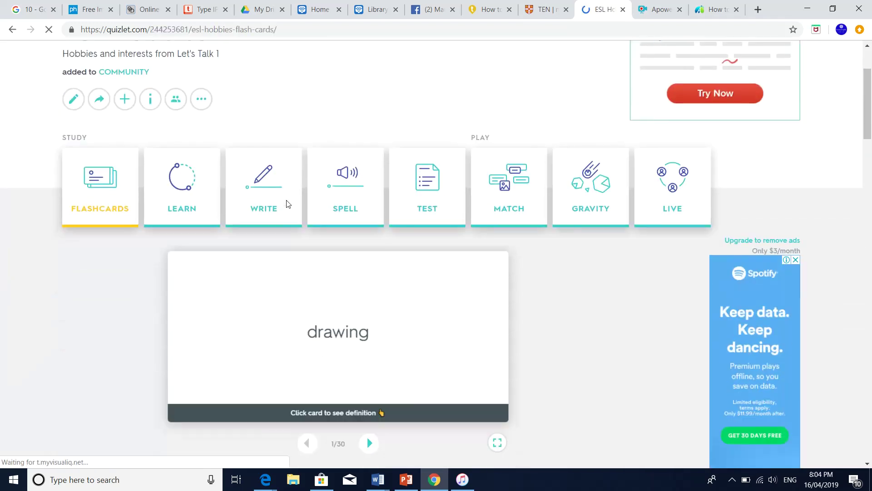
scroll(287, 204, down, 3)
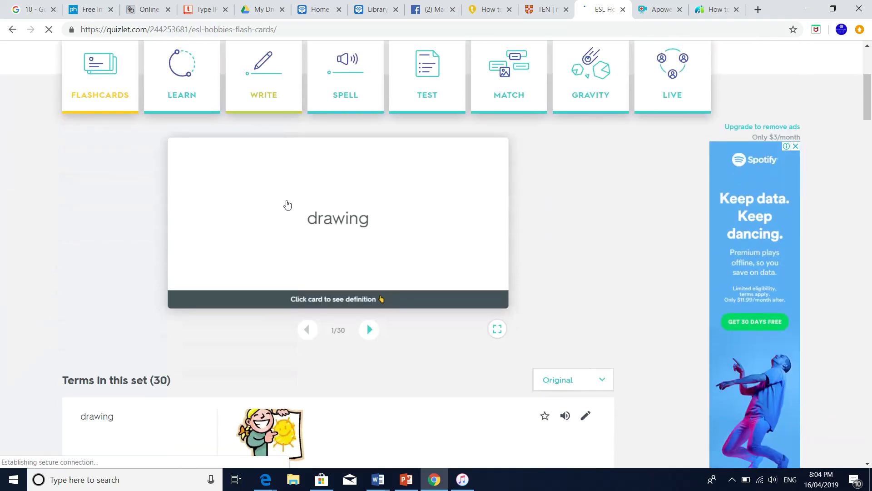
scroll(287, 205, down, 3)
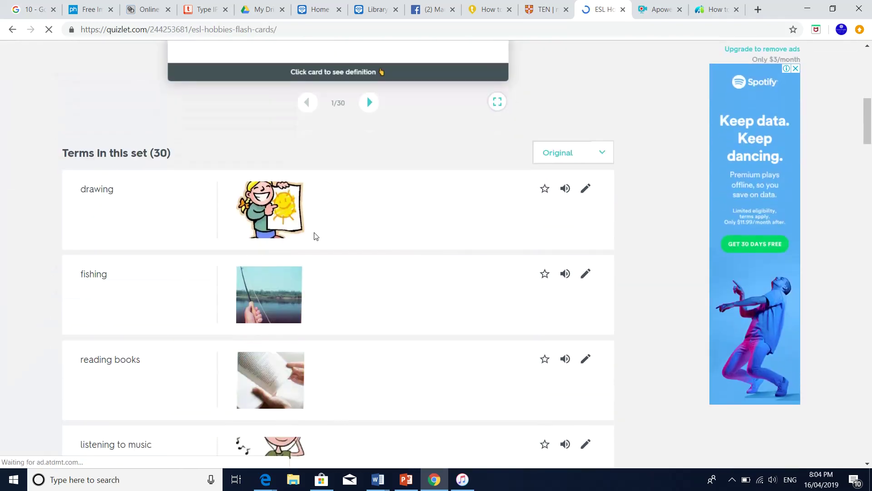
scroll(295, 229, down, 3)
scroll(293, 223, up, 9)
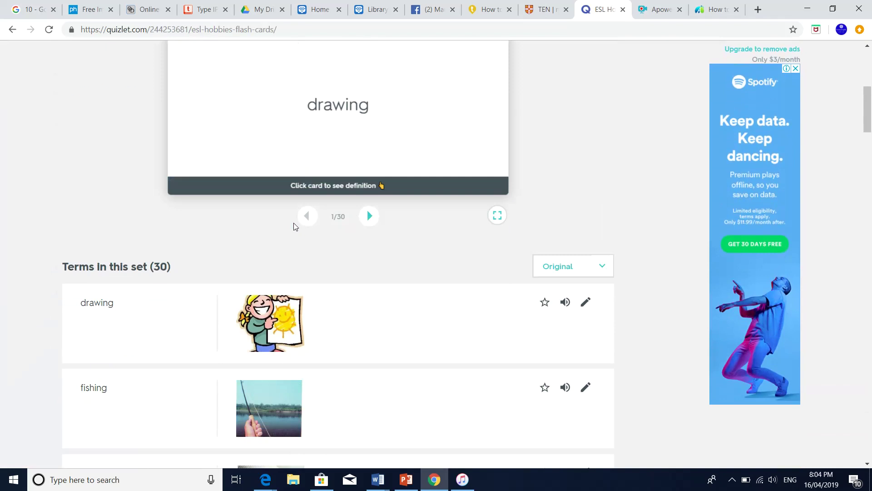
scroll(346, 320, down, 4)
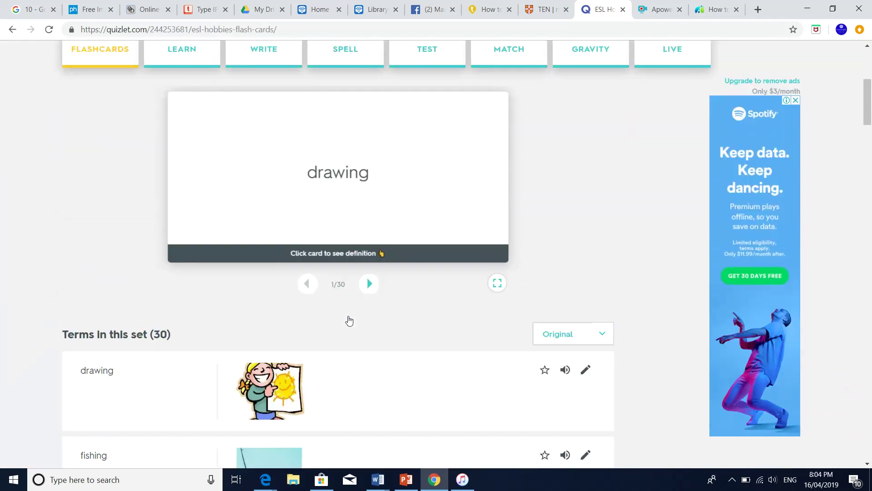
scroll(350, 320, down, 6)
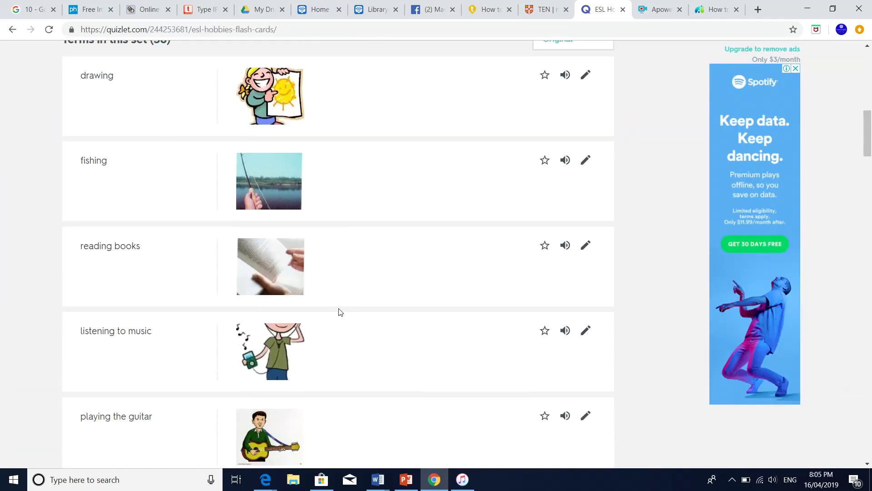
scroll(339, 311, up, 2)
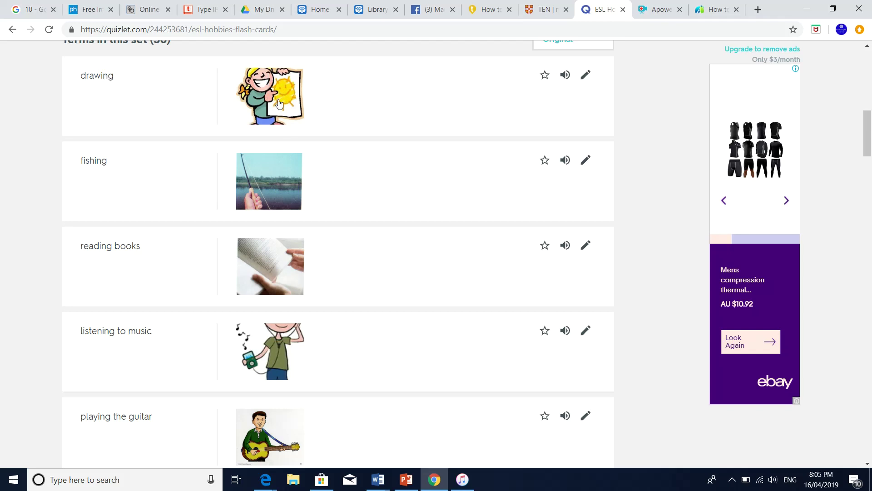
Play the pronunciations of reading books and listening to music
scroll(167, 130, down, 1)
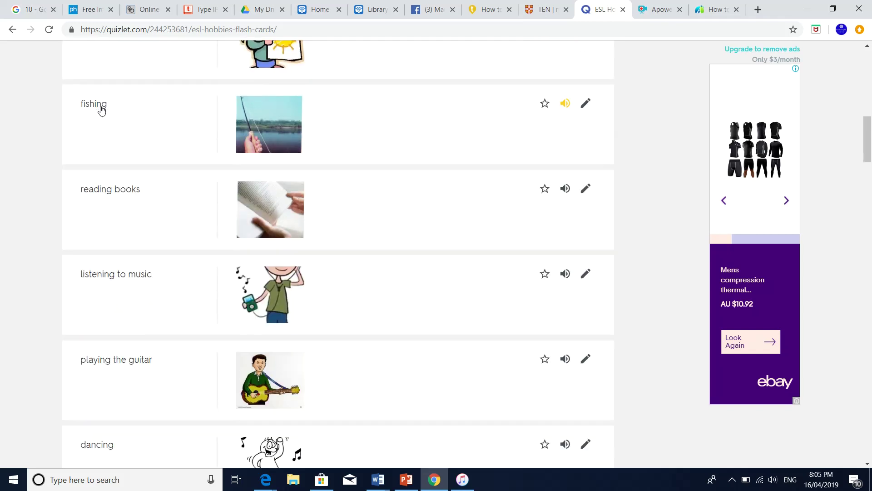
click(111, 190)
click(119, 272)
Scroll through all 30 terms in the set list and back up
scroll(155, 257, down, 6)
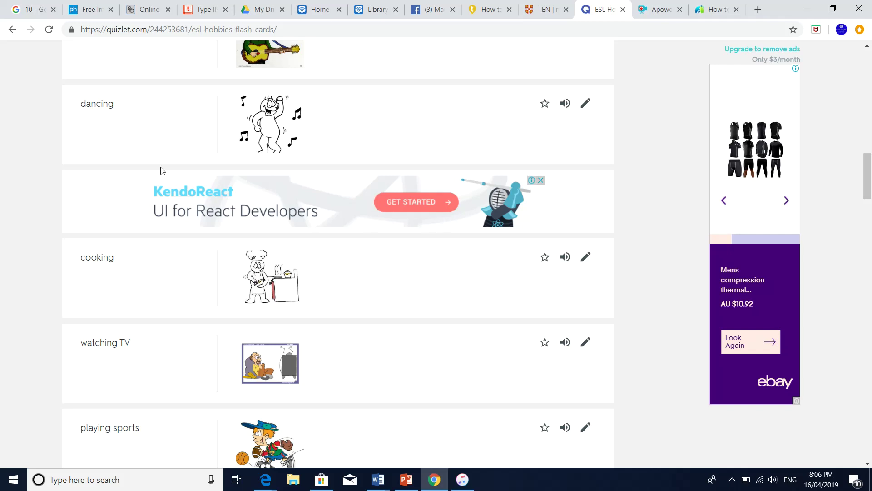
scroll(159, 165, down, 4)
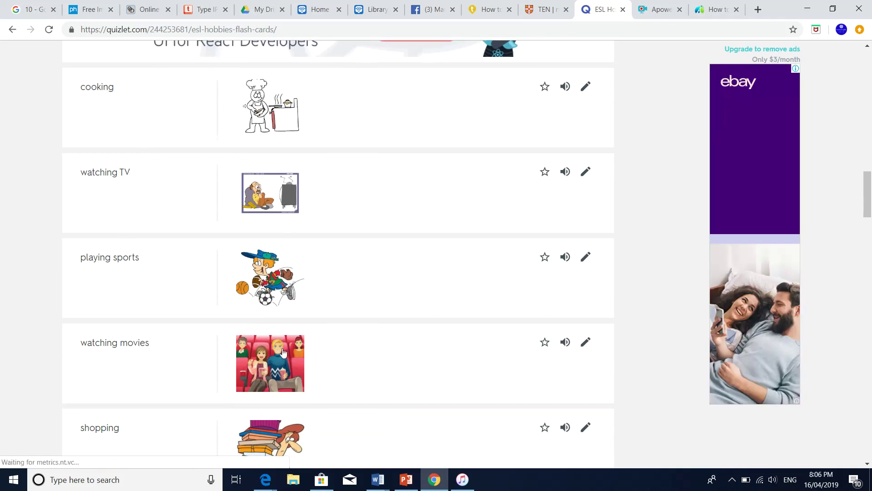
scroll(284, 353, down, 12)
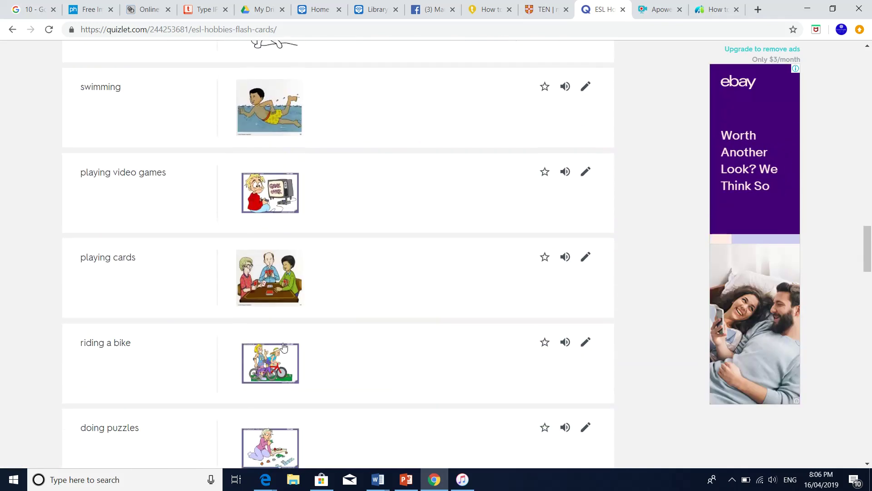
scroll(282, 343, down, 9)
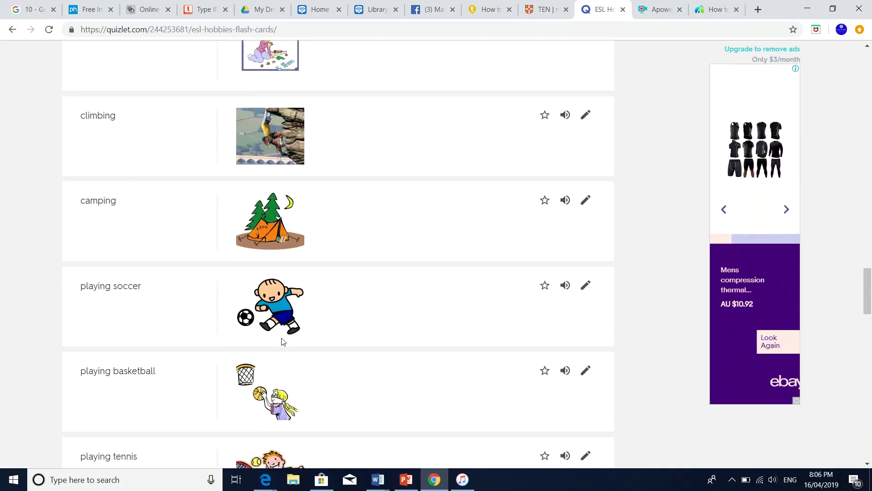
scroll(282, 341, up, 20)
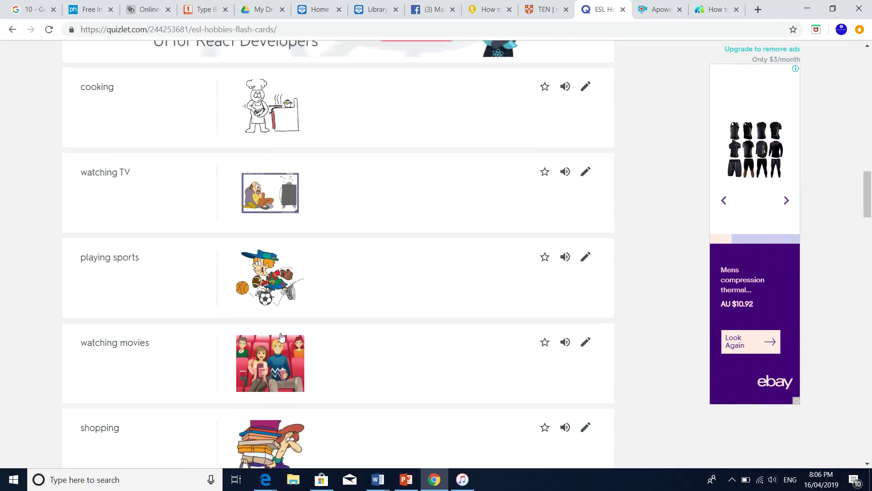
scroll(282, 337, up, 7)
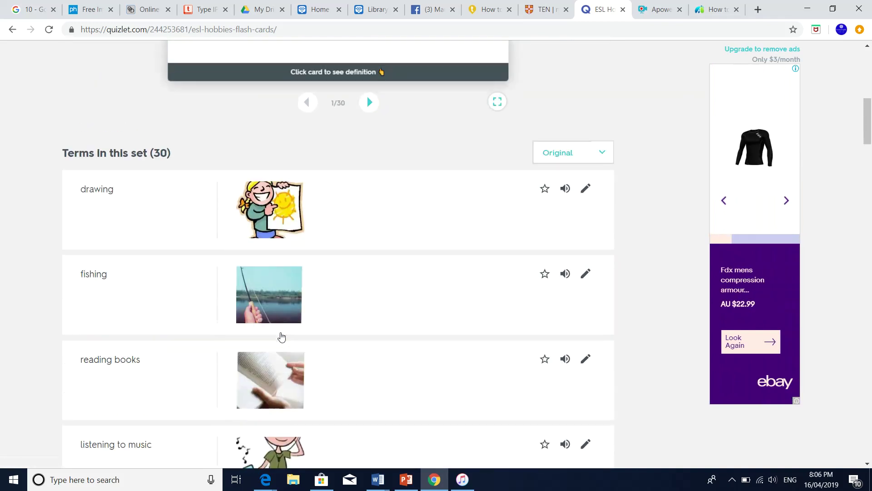
Open the ESL Hobbies set in Flashcards mode, starting at card 1 of 30
scroll(281, 333, up, 4)
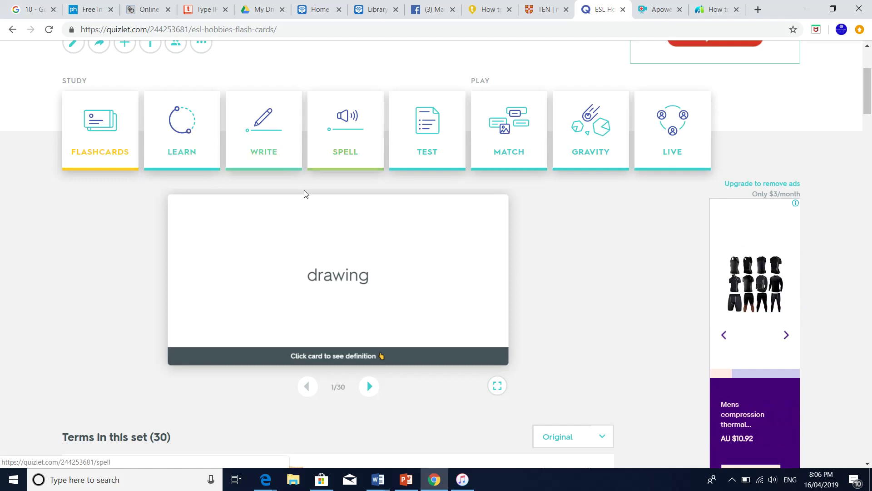
scroll(154, 273, down, 3)
scroll(136, 291, up, 4)
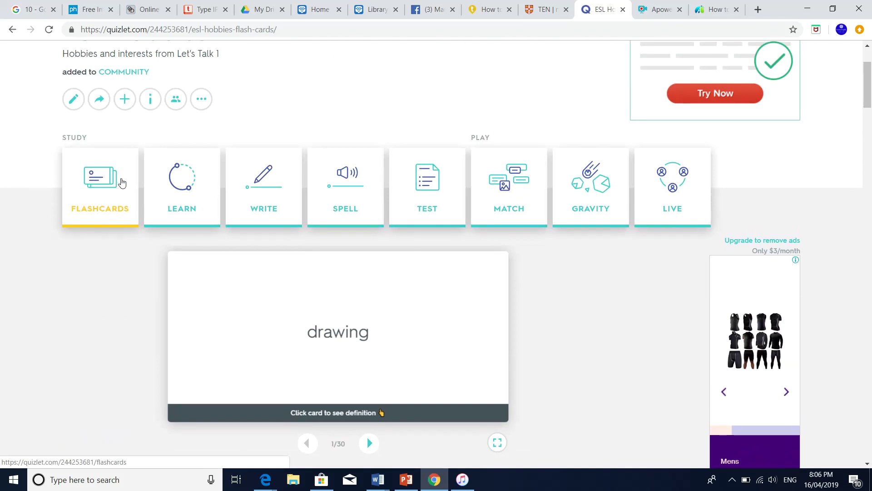
click(101, 182)
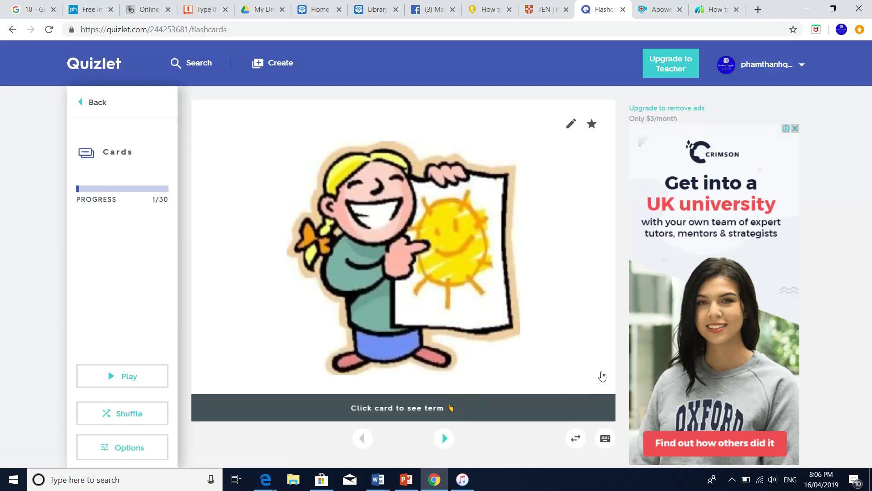
Flip the drawing card between its picture and term several times
click(599, 375)
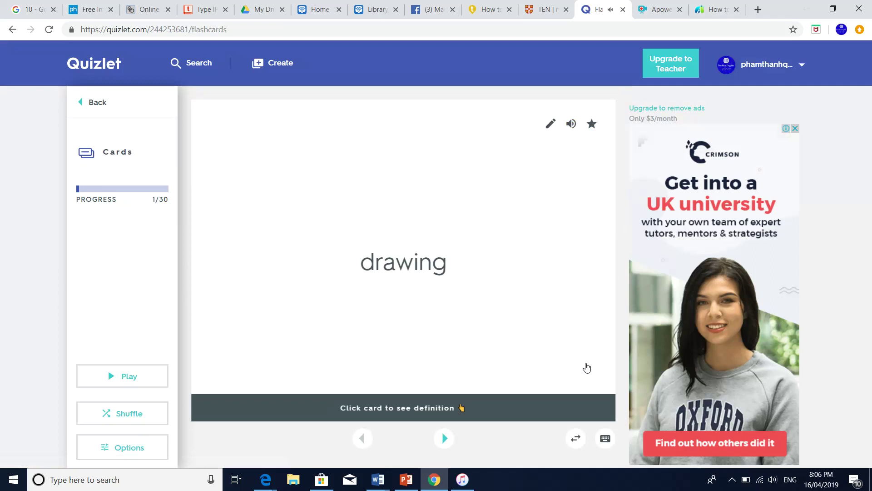
click(584, 364)
click(593, 378)
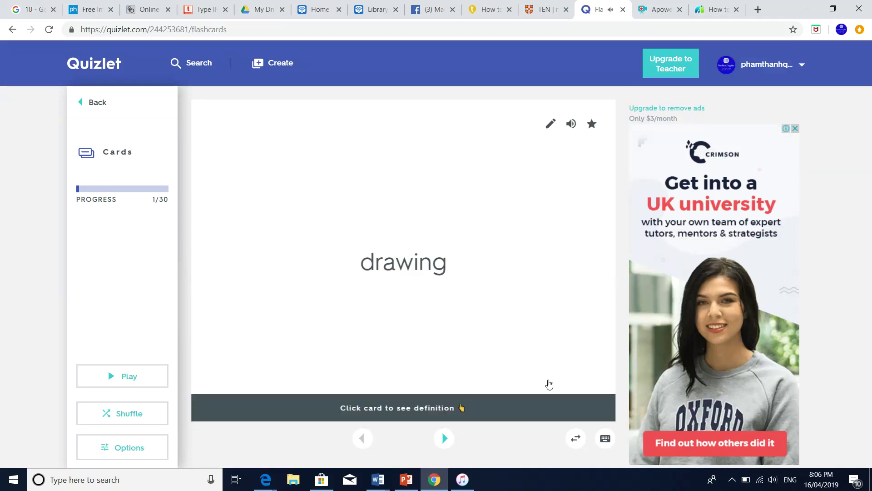
Advance to card 2 and flip the fishing card between picture and term
click(451, 438)
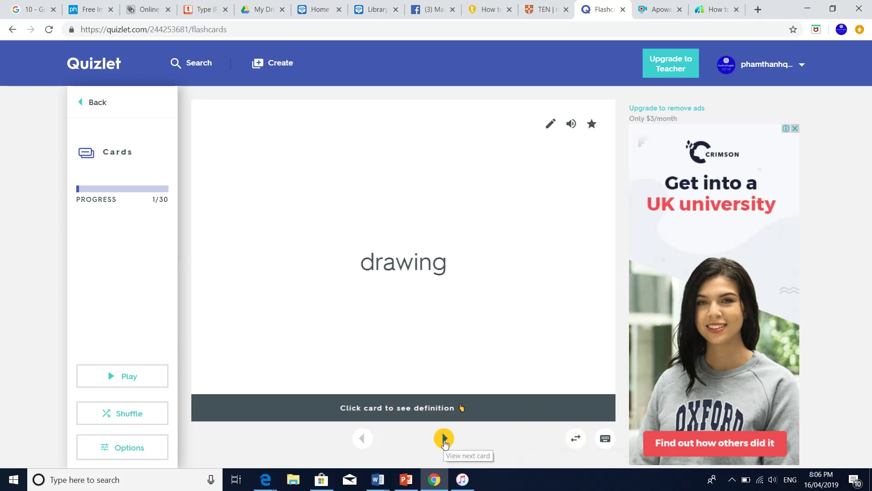
click(444, 440)
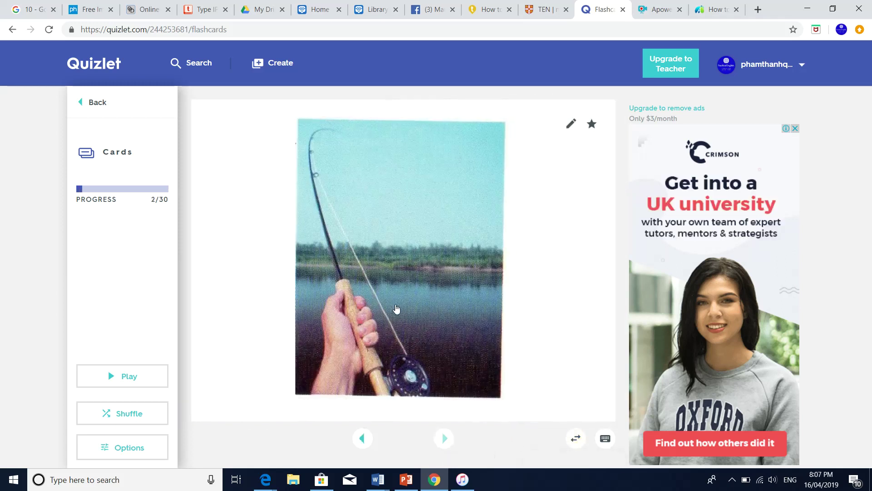
click(589, 394)
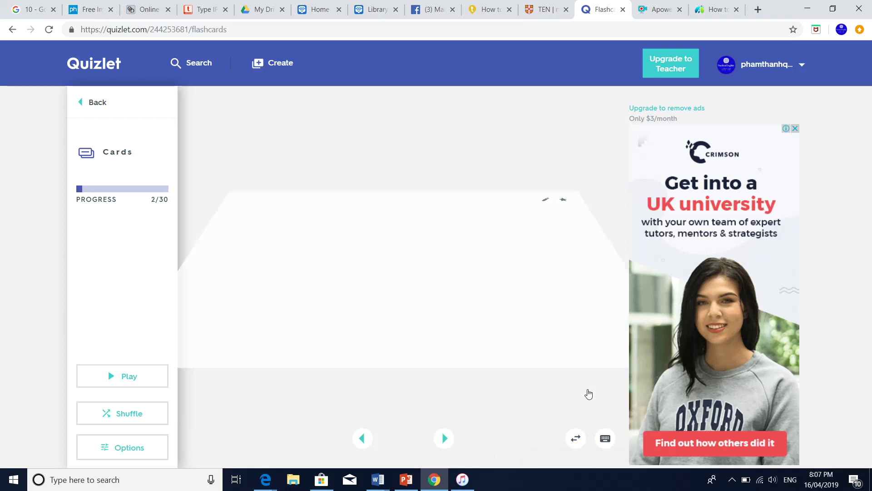
click(502, 340)
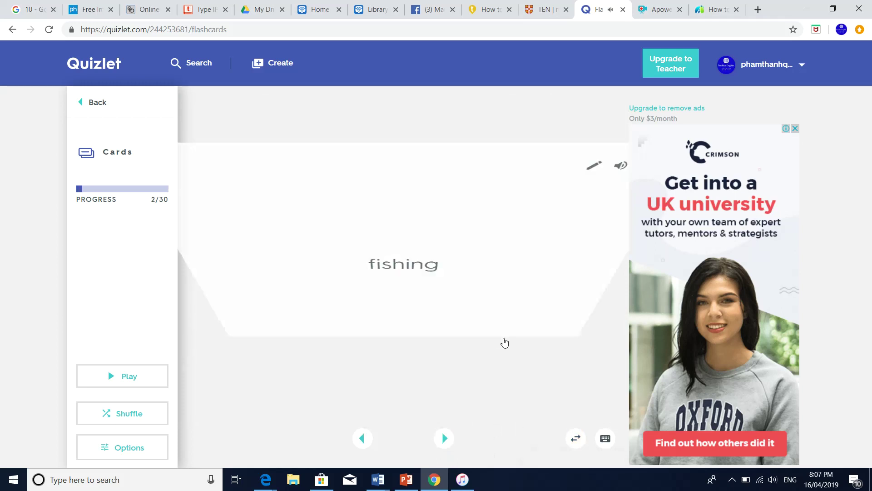
click(570, 372)
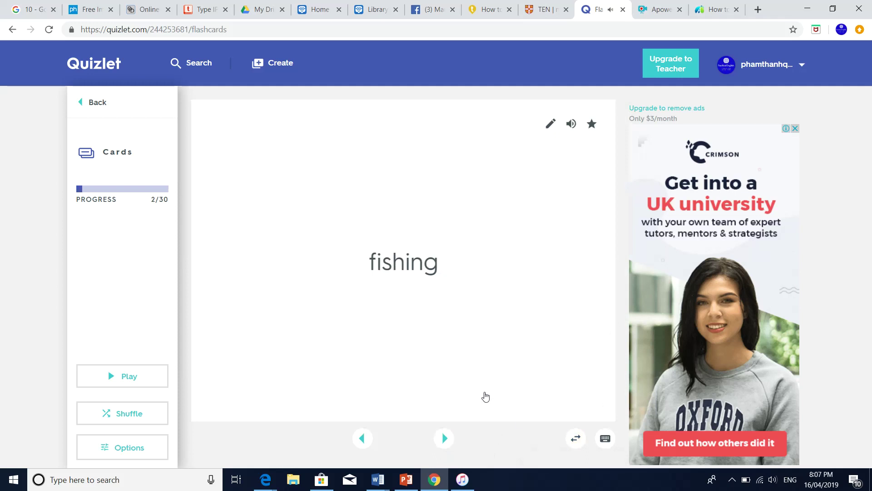
click(444, 438)
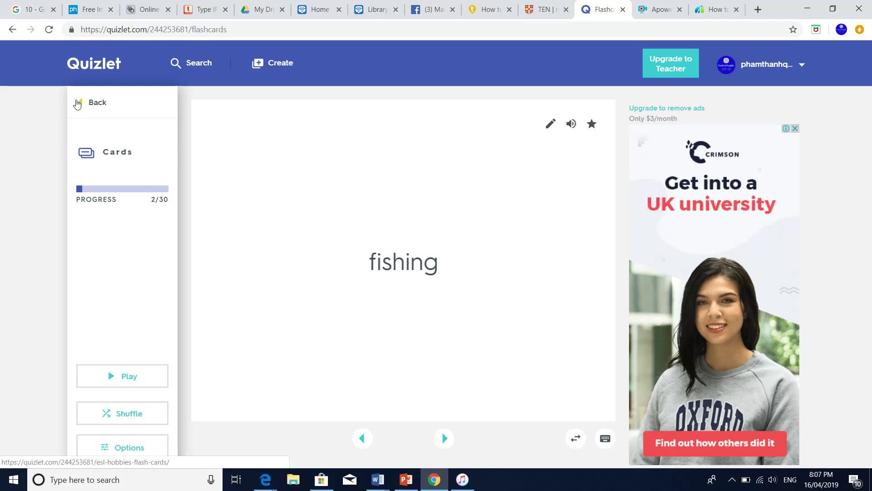
Return to the set page and start a Learn session on its 30 terms
click(81, 104)
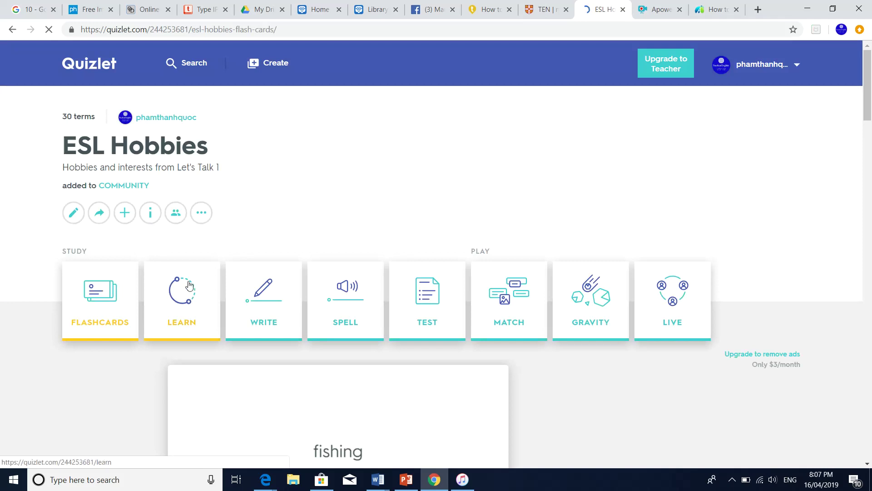
click(196, 304)
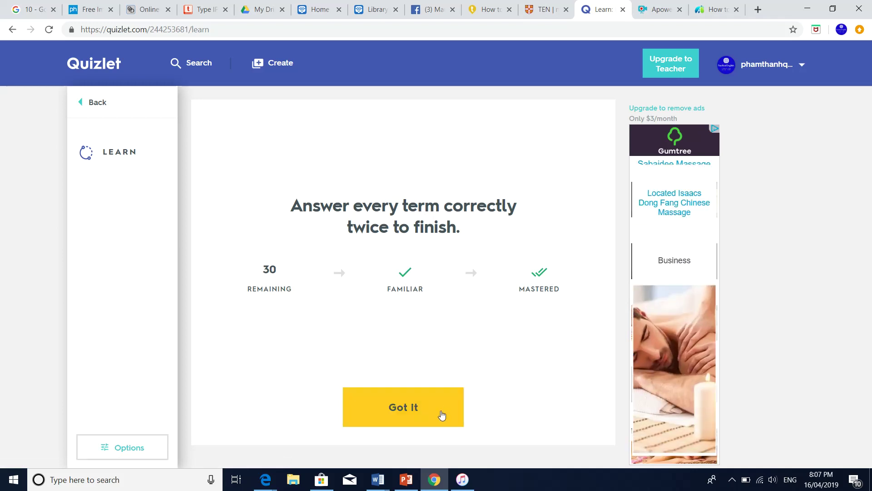
Begin Learn and answer the tent and climber pictures correctly with camping and climbing
click(409, 406)
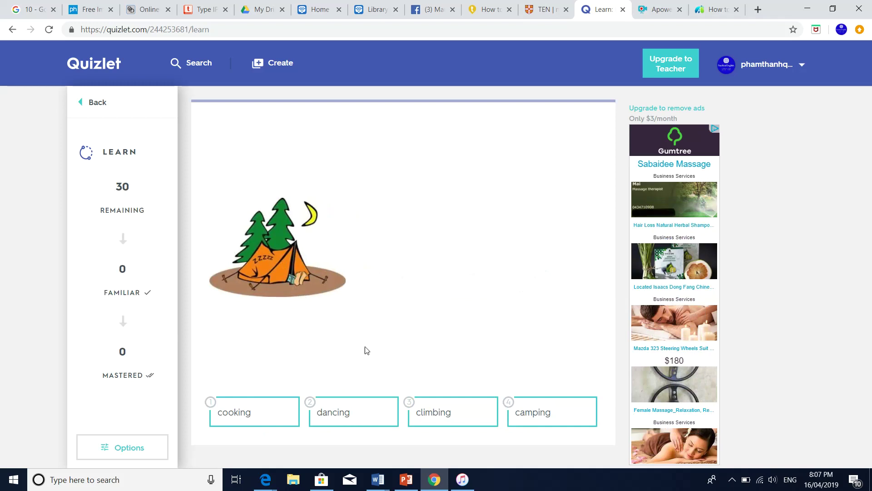
click(533, 415)
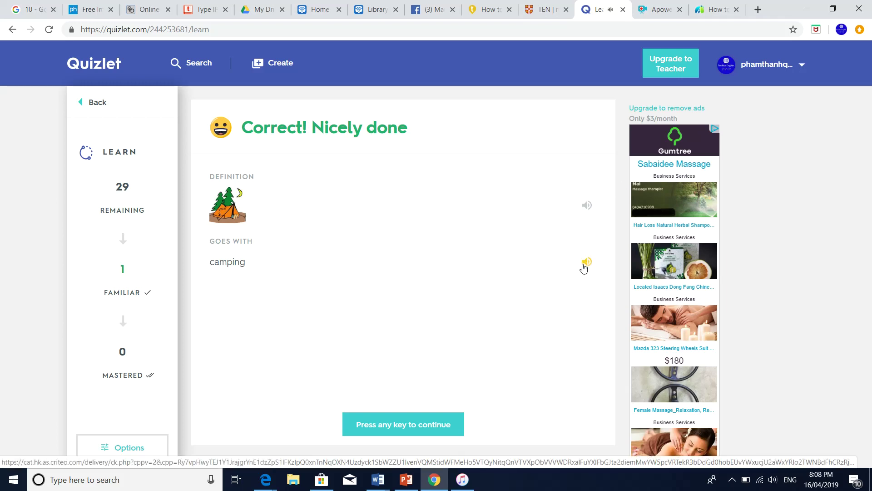
click(383, 434)
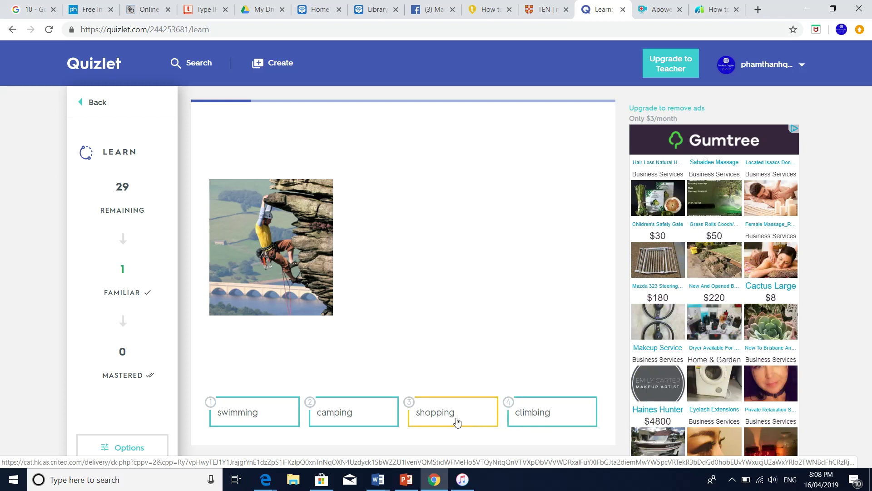
click(522, 414)
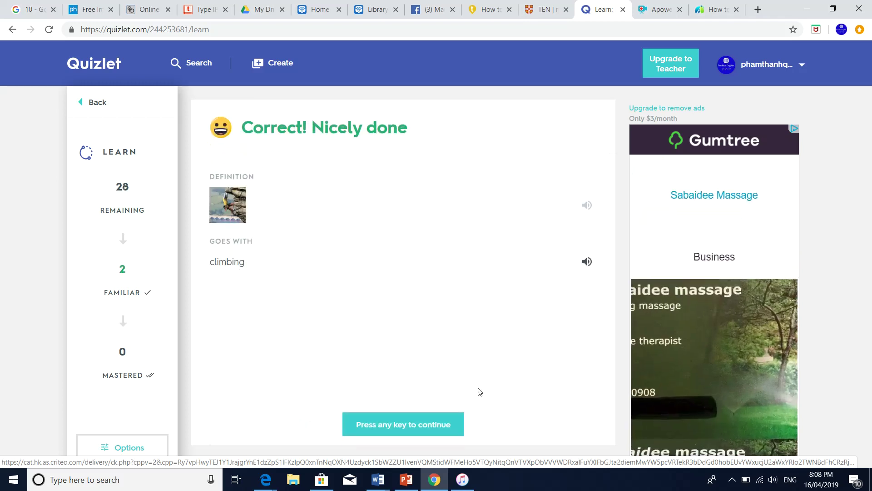
click(585, 268)
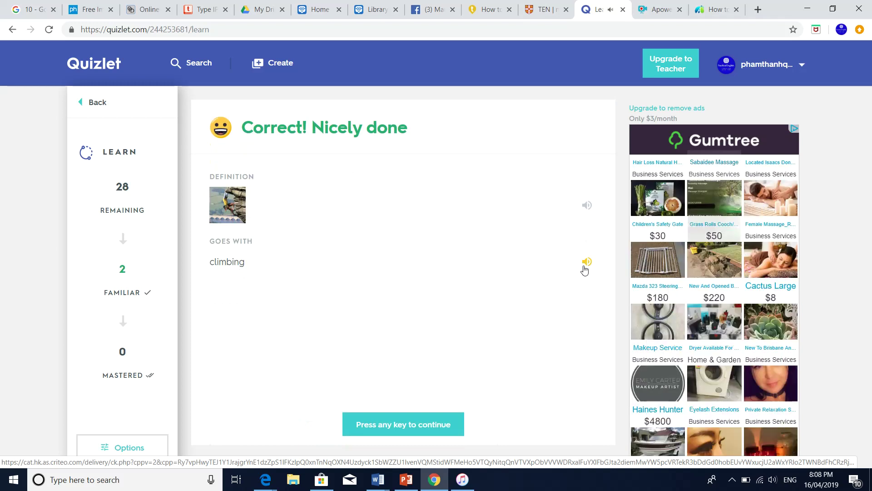
click(430, 425)
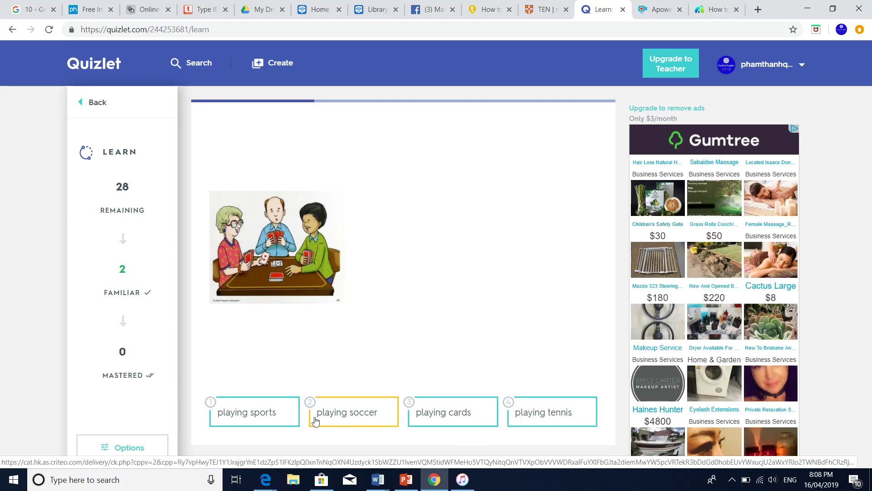
Answer the card-game picture with playing sports, continue past the feedback, then return to the set
click(246, 418)
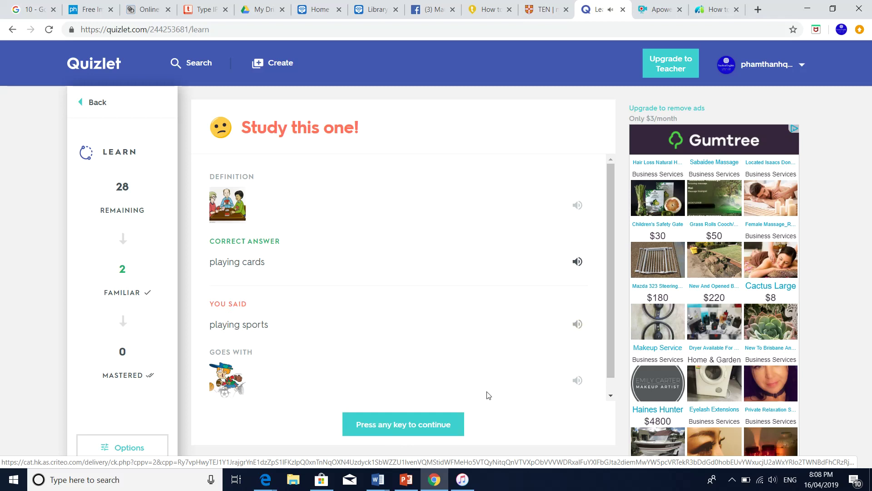
click(404, 426)
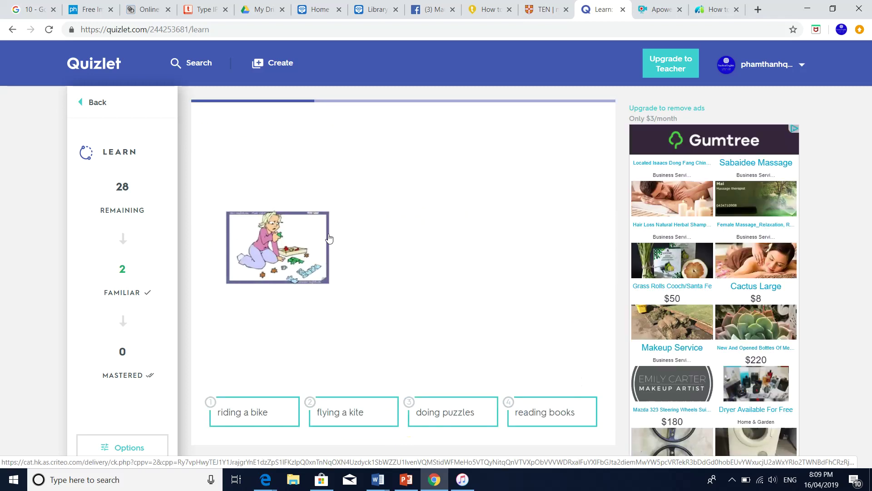
click(84, 109)
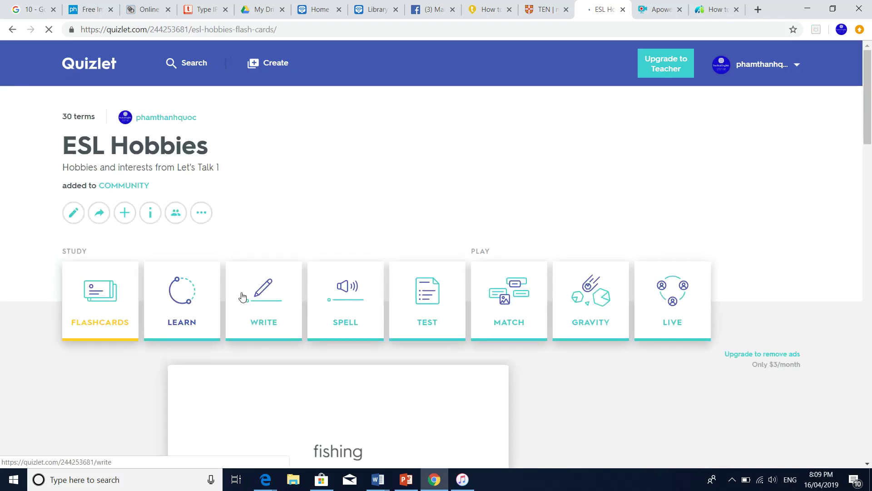
Start Write mode and answer the first picture prompt with climbing
click(243, 296)
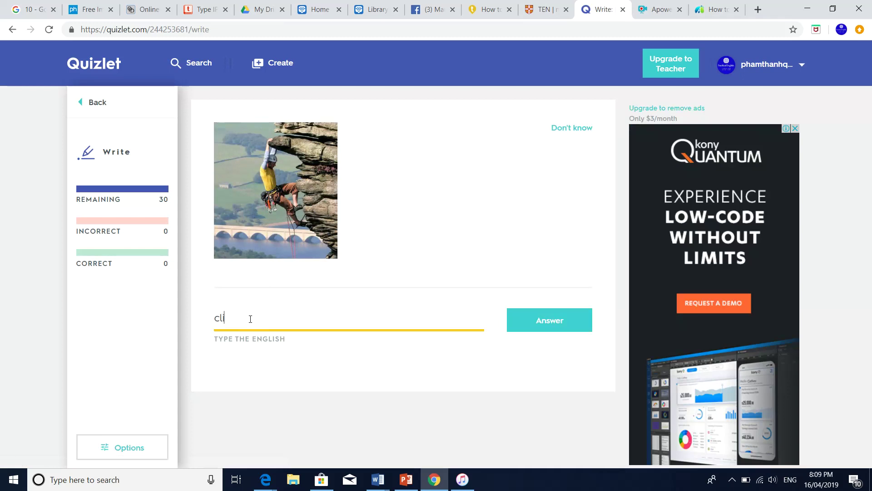
text(mbing)
click(524, 330)
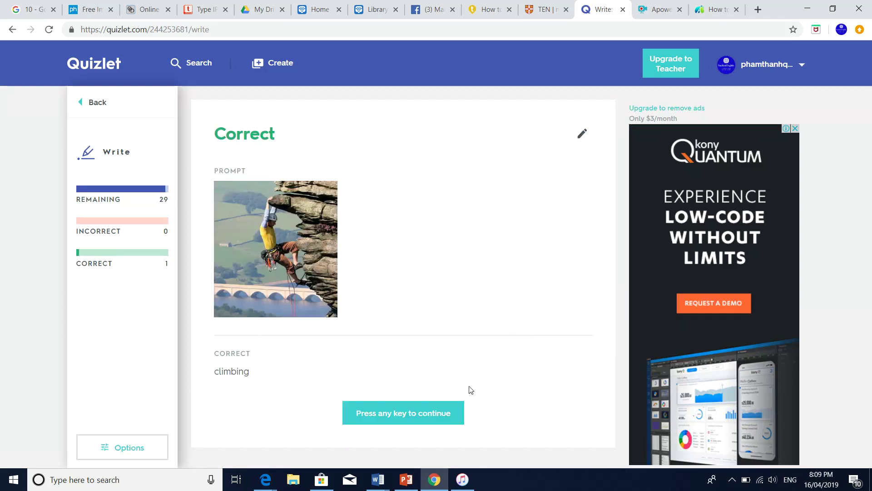
click(423, 415)
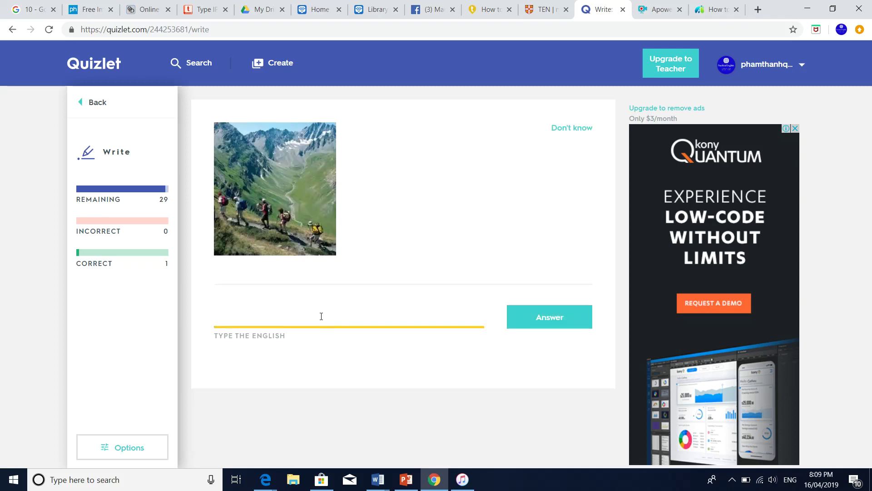
Answer the next prompts with hiking and the misspelled 'sining' for singing
text(hiking)
key(Return)
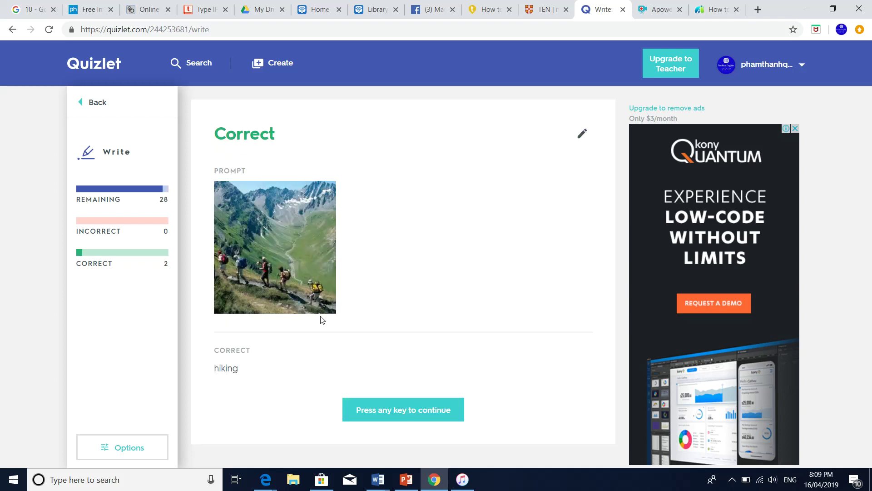
click(386, 410)
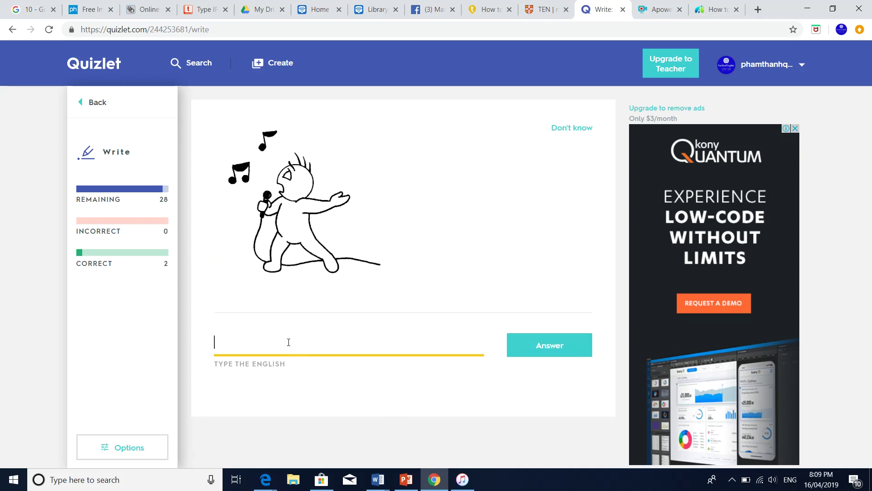
text(sining)
click(535, 347)
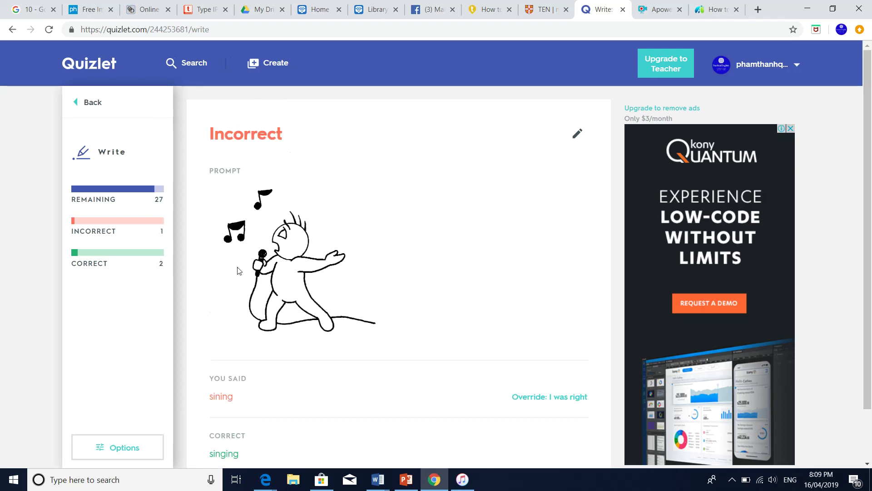
Move to the next Write question and answer the soccer picture with 'ball'
scroll(239, 331, down, 2)
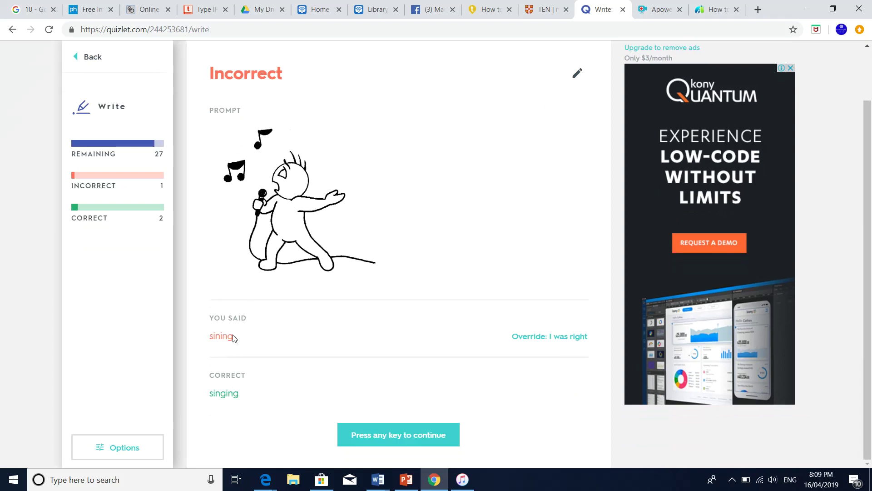
click(395, 439)
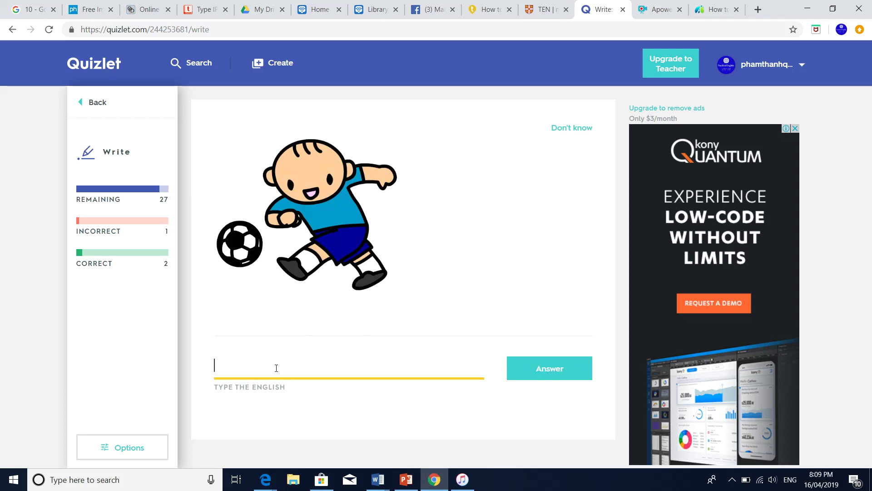
text(bal)
click(526, 374)
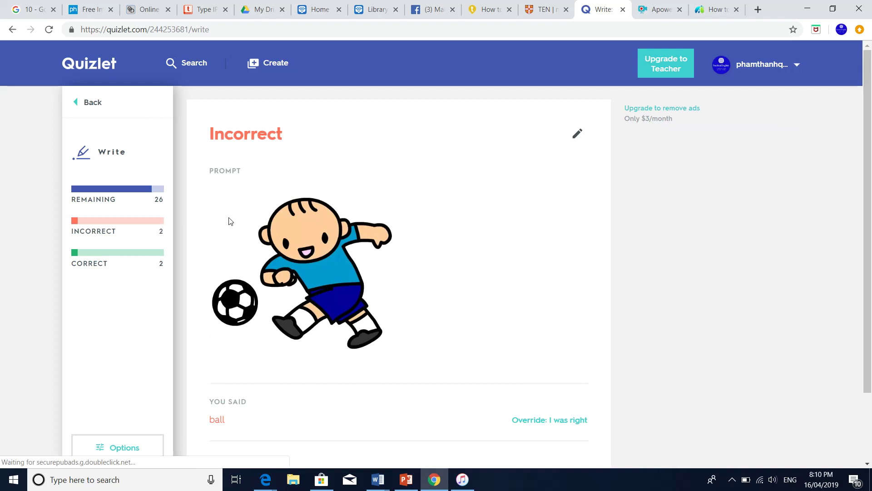
Review the incorrect grading and return to the ESL Hobbies set page
scroll(228, 220, down, 2)
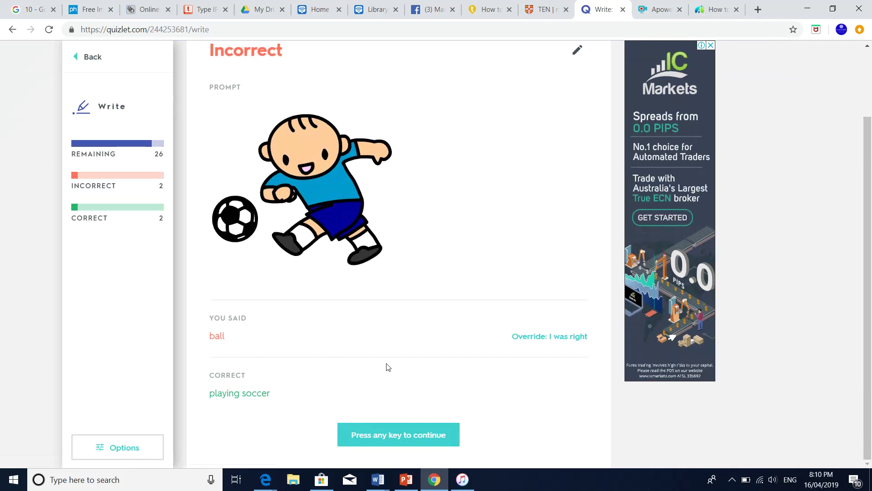
scroll(111, 99, up, 1)
click(79, 75)
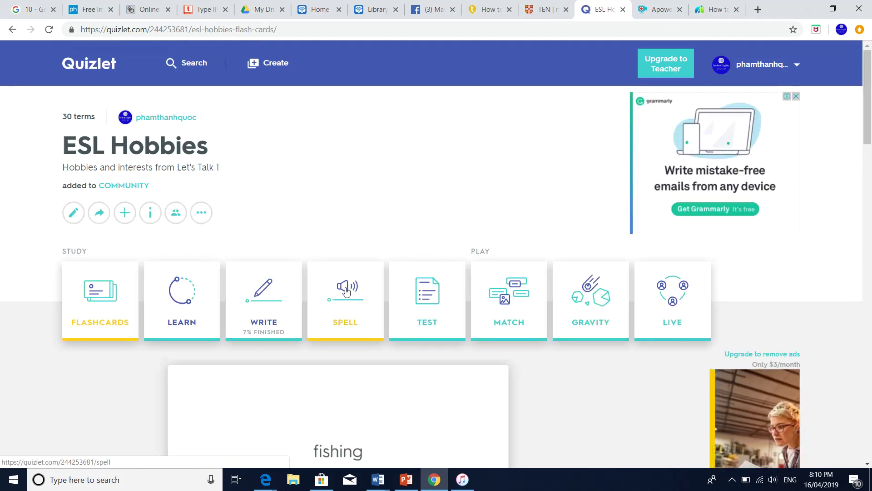
Start Spell mode and spell 'riding a horse' correctly
click(346, 291)
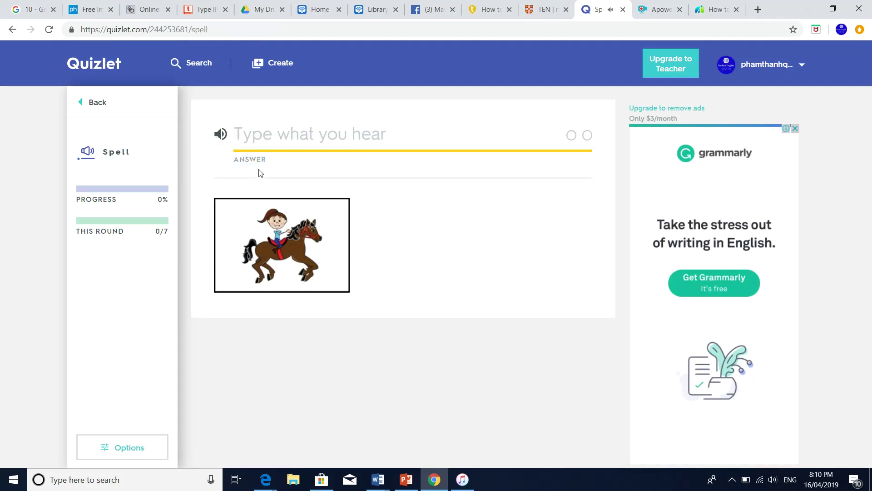
text(r)
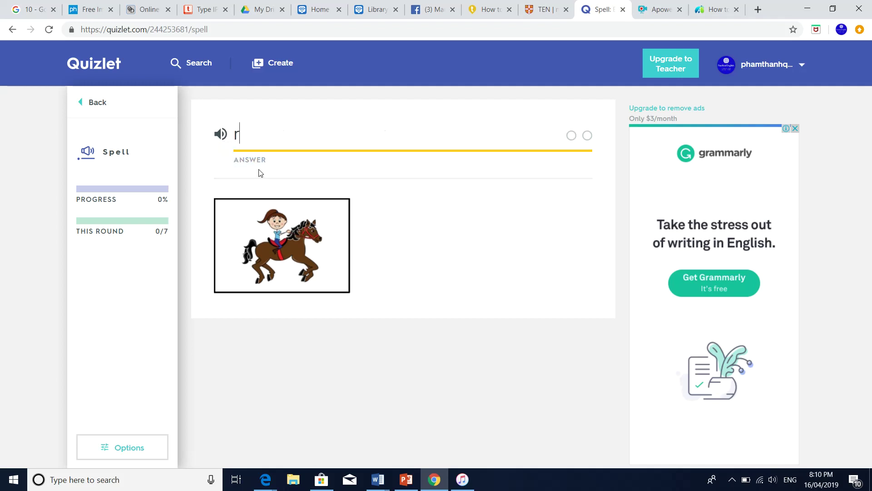
text(iding a horse)
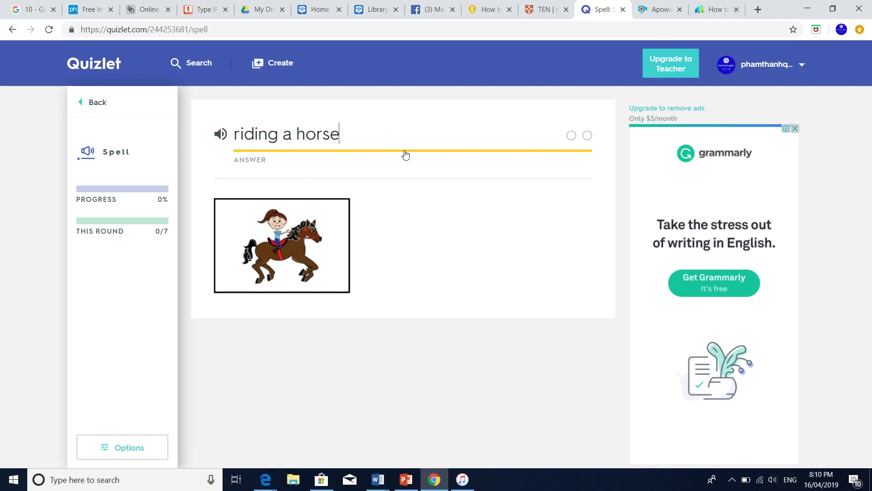
key(Return)
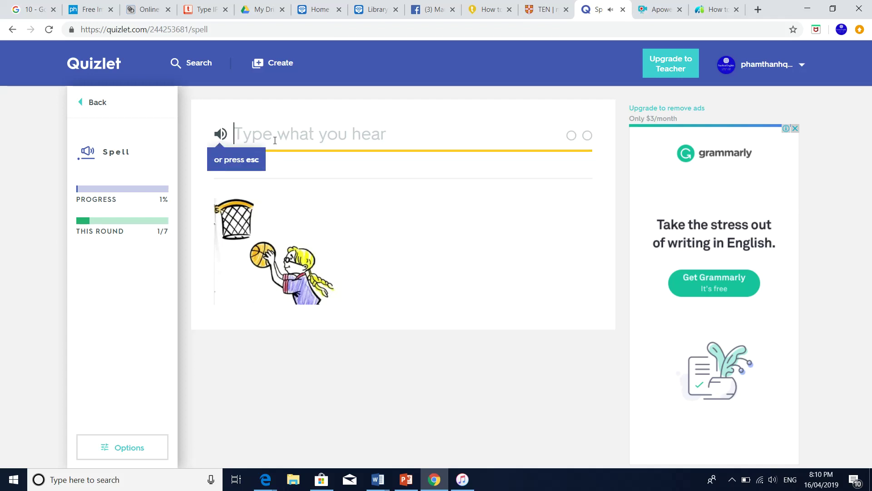
Spell 'playing basketball', retyping it after a misspelling, then go back to the set page
text(playing ba)
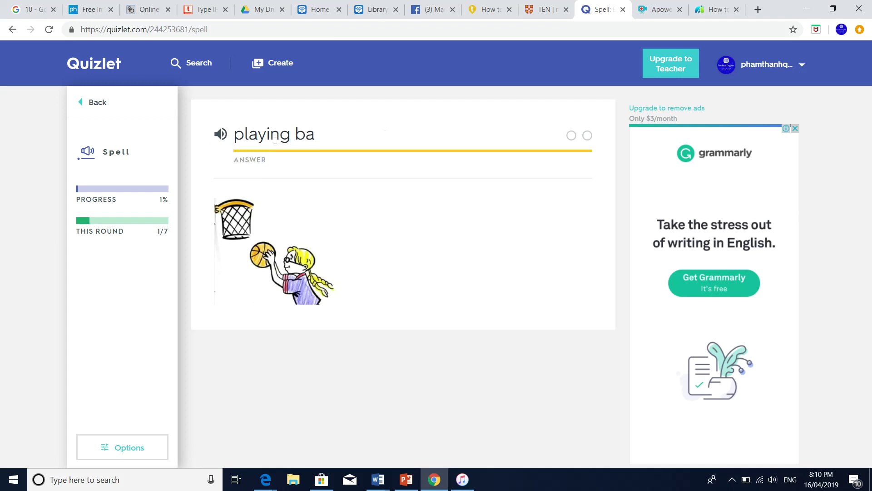
text(ketball)
key(Return)
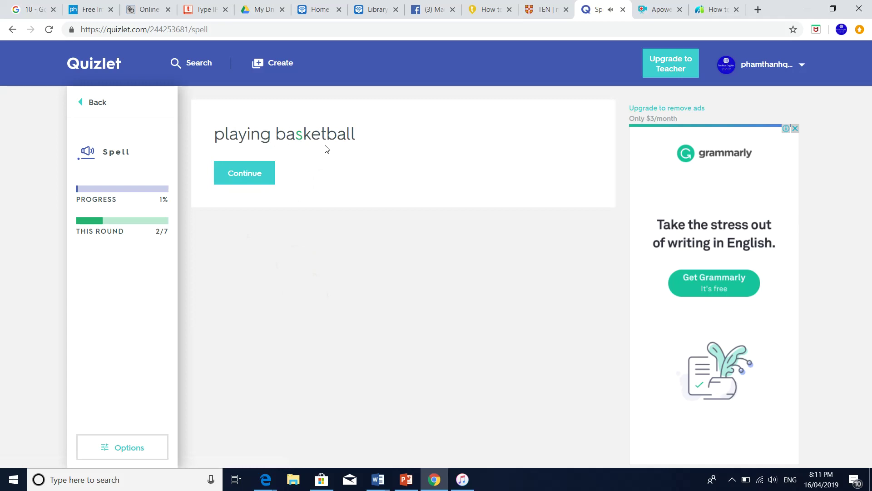
click(273, 171)
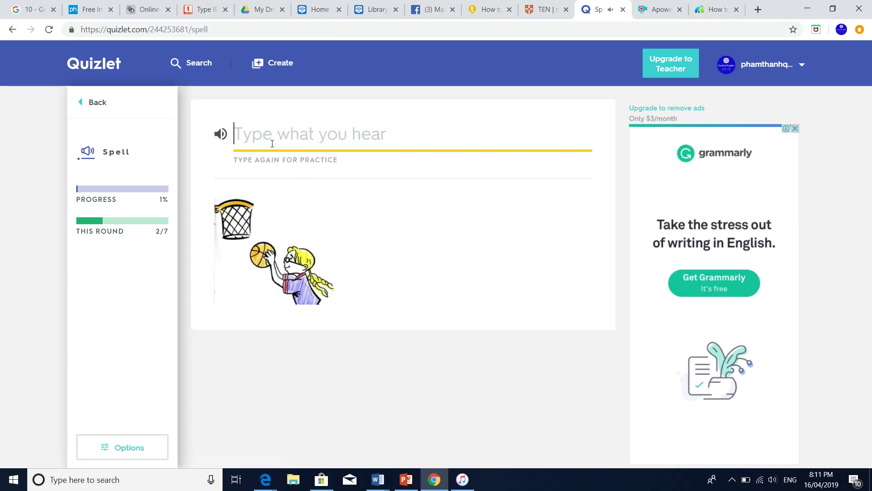
text(playing basketball)
key(Return)
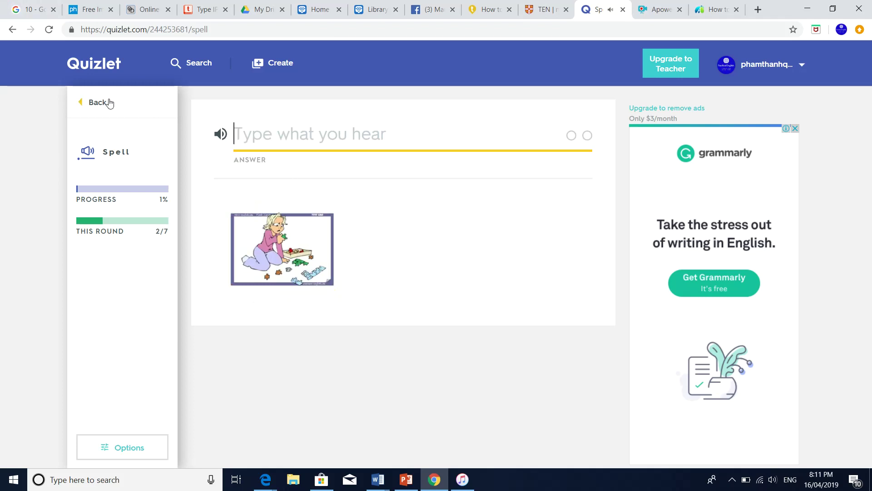
click(94, 103)
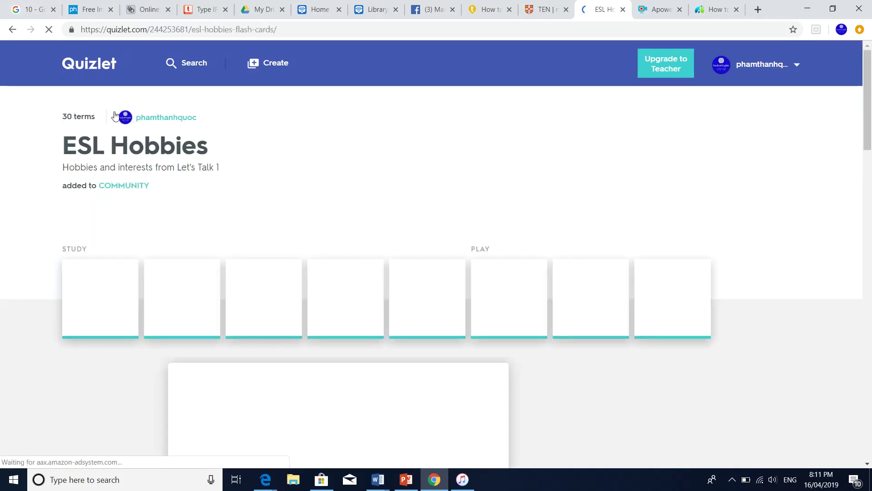
Begin a Test and enter 'climbing' and 'playing basketball' as the first written answers
click(428, 303)
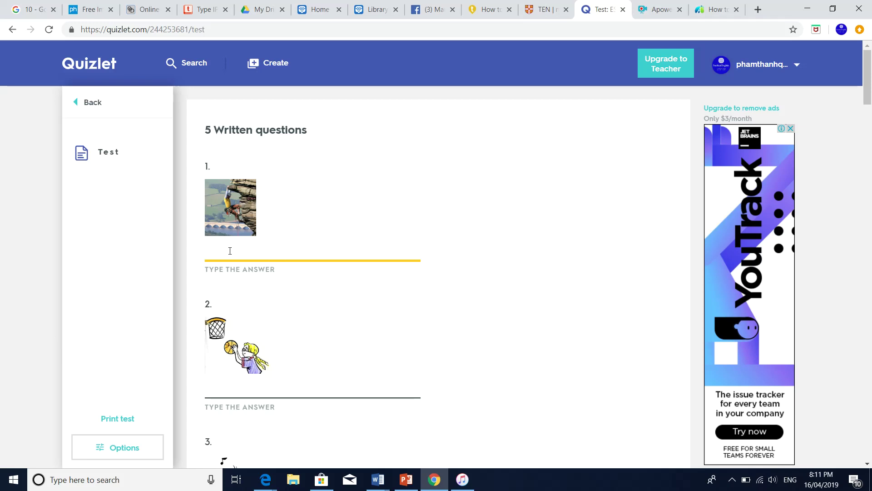
text(climbing)
click(233, 392)
text(playing ba)
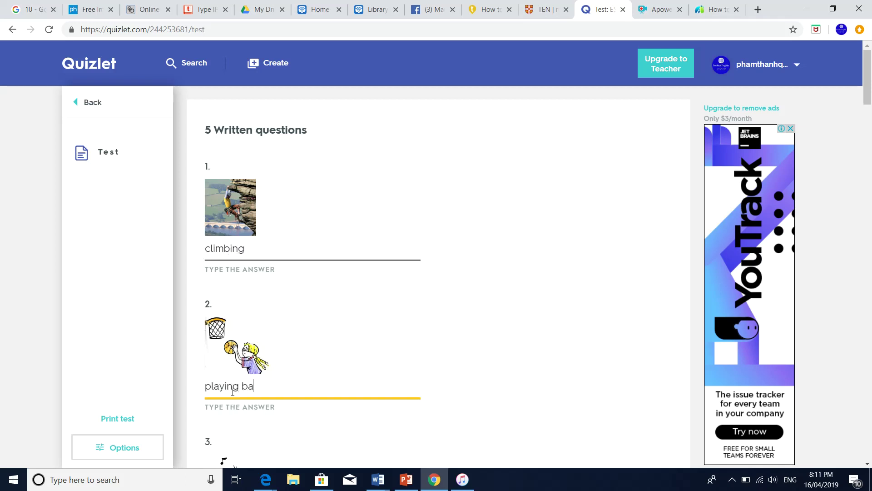
text(sketball)
scroll(232, 392, down, 3)
click(251, 407)
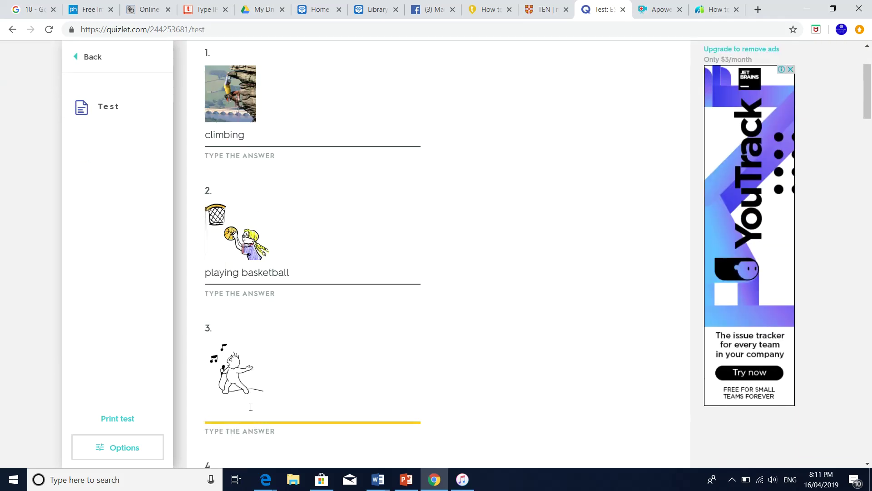
Fill the remaining written answers with 'singing', 'playing gaesme' and 'doing yog'
text(singing)
scroll(363, 409, down, 3)
click(297, 376)
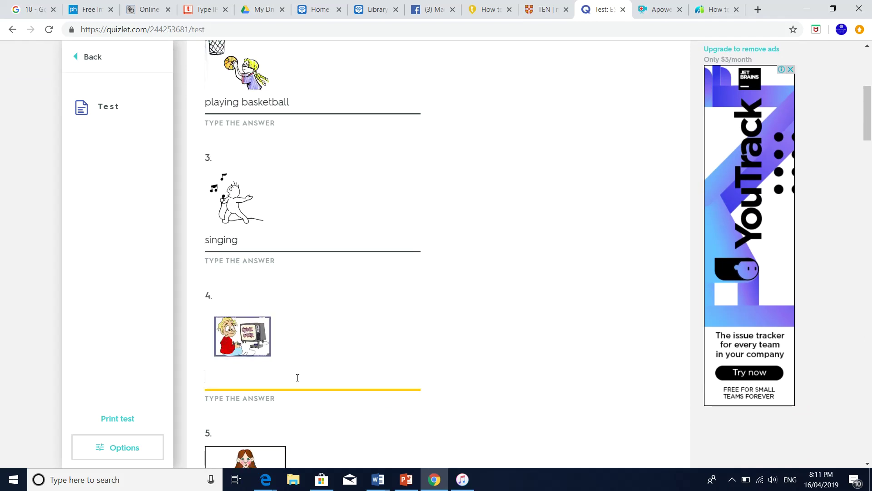
text(playing gamesme)
scroll(298, 377, down, 3)
click(279, 348)
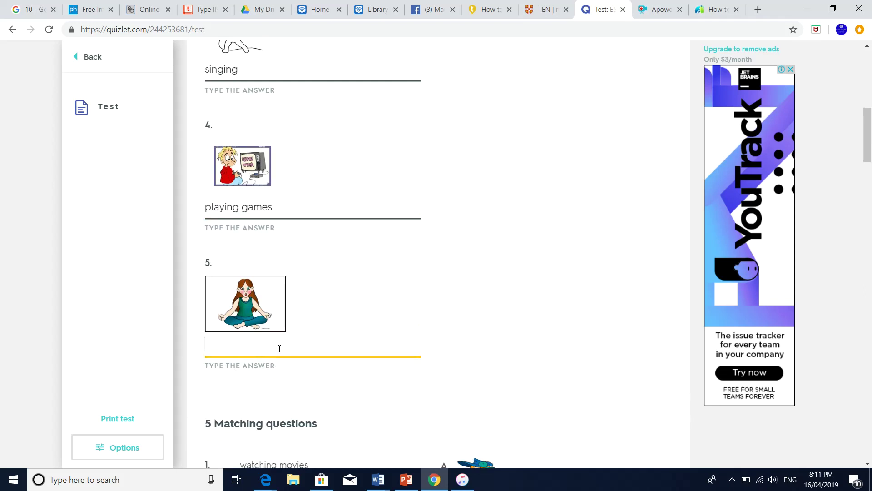
text(doing yoga)
scroll(308, 363, down, 20)
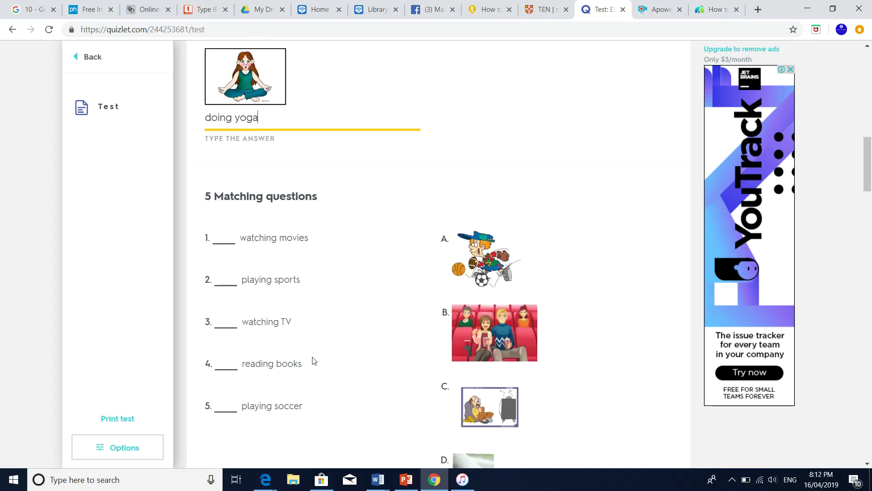
scroll(316, 365, up, 10)
scroll(316, 365, up, 15)
scroll(316, 361, down, 1)
scroll(299, 318, up, 3)
scroll(286, 241, down, 6)
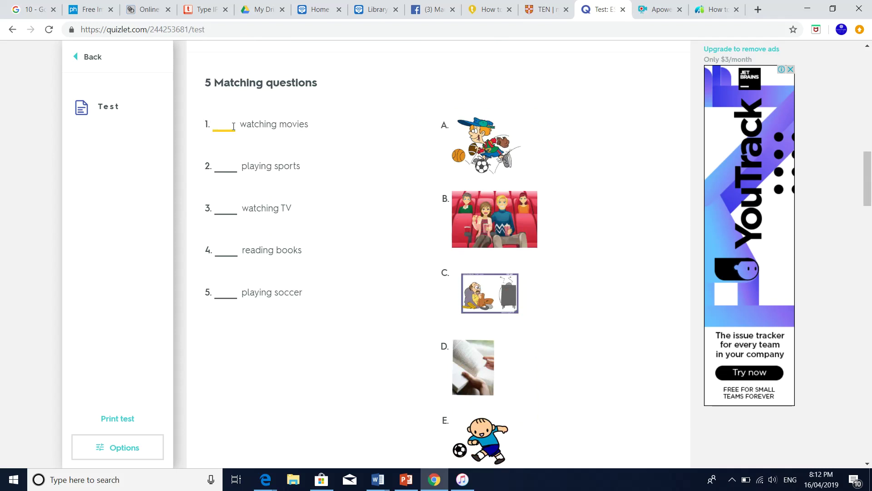
Enter B, A and C for the first three matching questions
text(B)
click(230, 165)
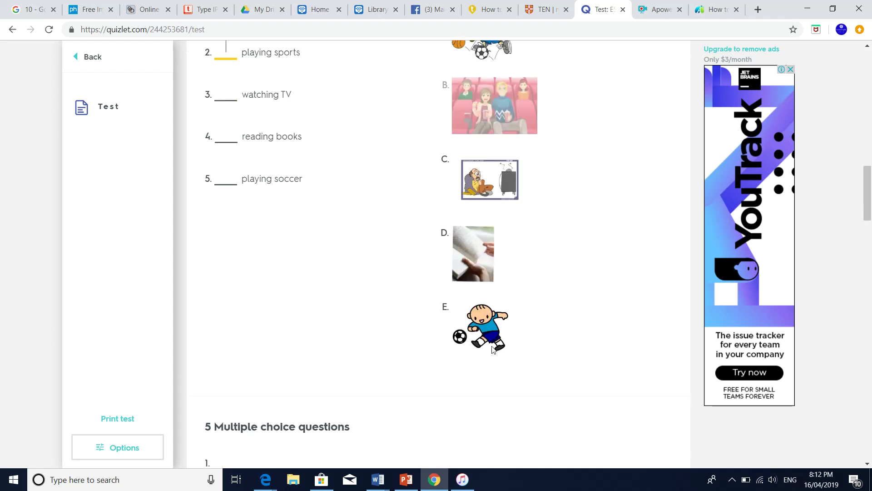
scroll(483, 323, up, 3)
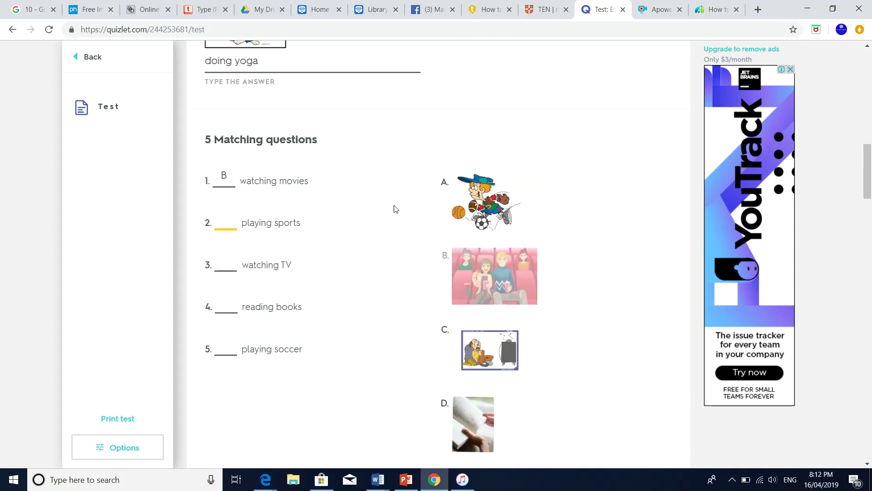
text(A)
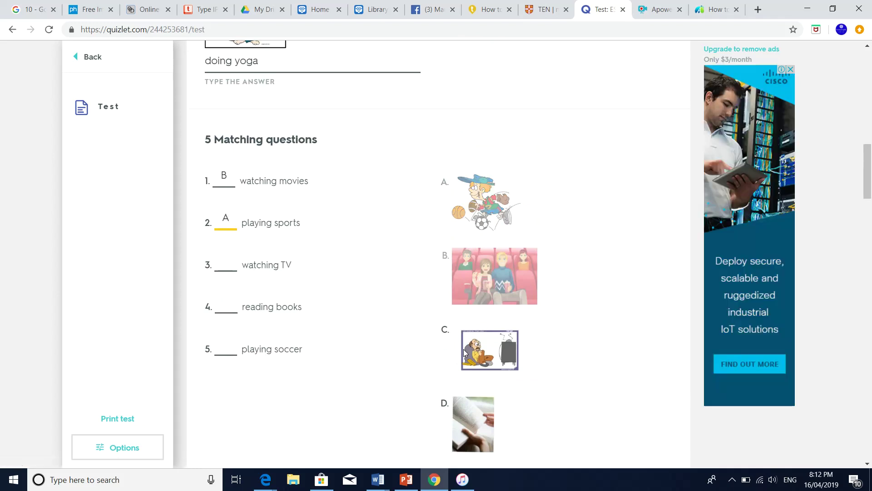
click(229, 267)
text(C)
Enter D for reading books and E for playing soccer, then scroll to Check answers
scroll(406, 357, down, 1)
scroll(406, 356, down, 2)
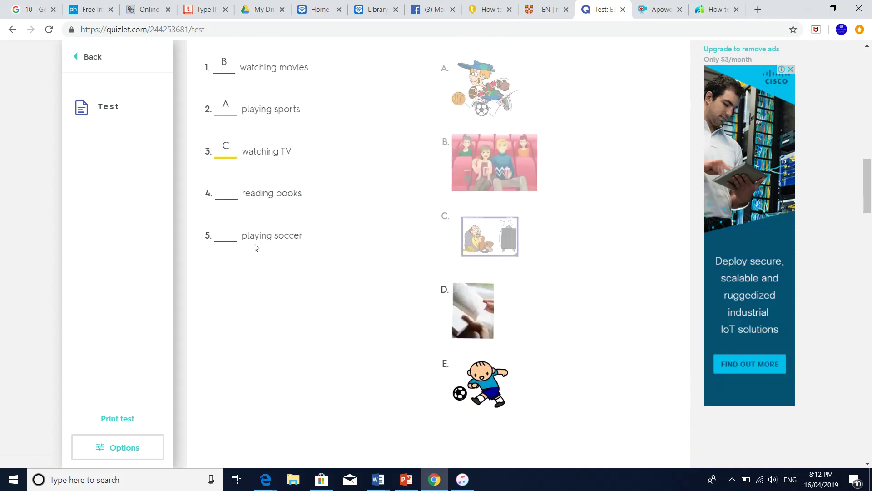
click(229, 195)
text(D)
click(226, 237)
text(E)
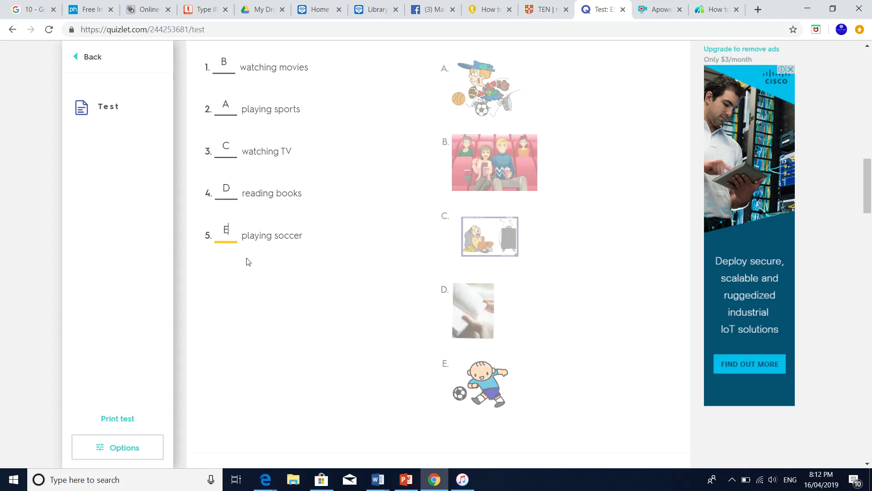
scroll(244, 259, down, 15)
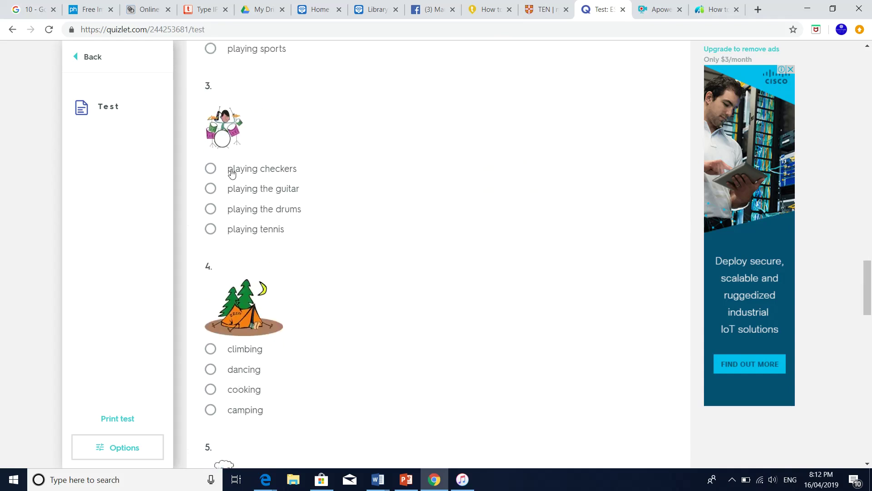
scroll(254, 235, up, 7)
scroll(245, 205, up, 4)
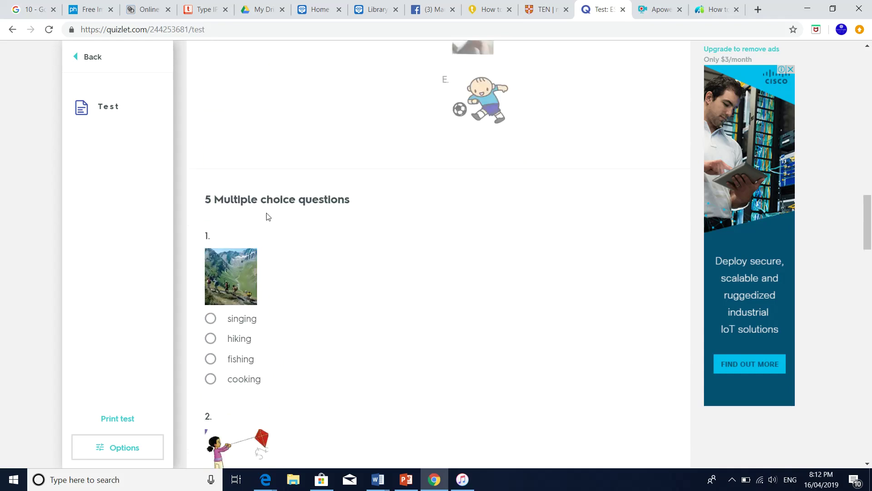
scroll(267, 217, down, 6)
scroll(267, 217, down, 15)
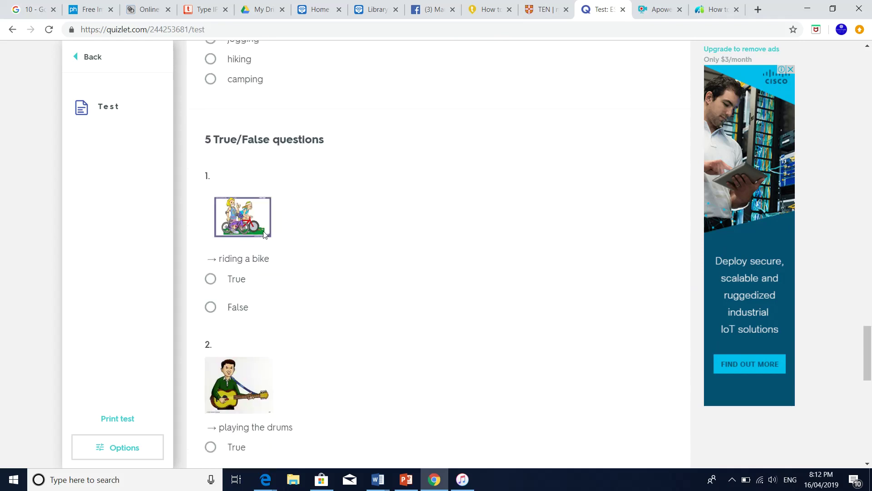
scroll(300, 220, down, 13)
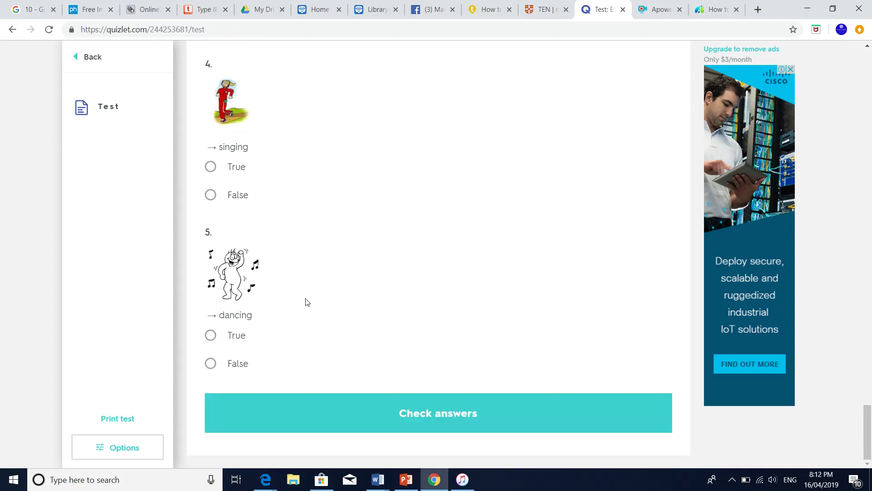
Submit the test, review the 45% graded results, and return to the set page
click(452, 414)
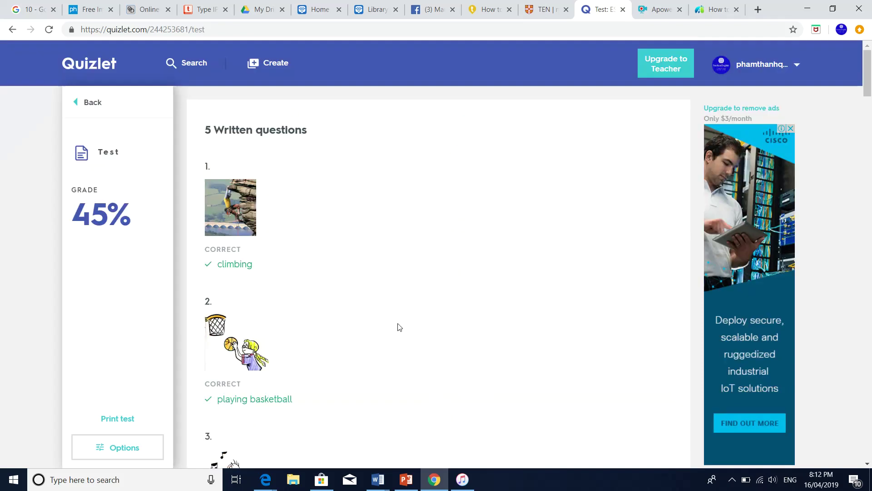
scroll(340, 292, down, 6)
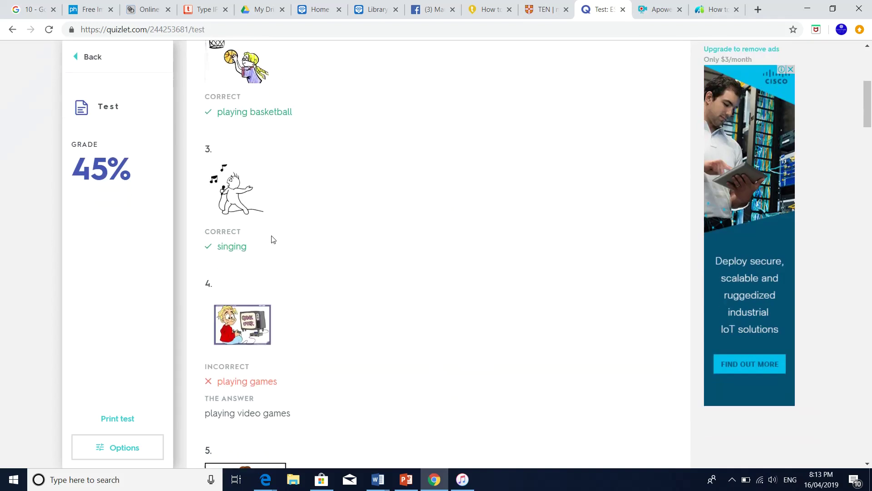
scroll(273, 240, down, 2)
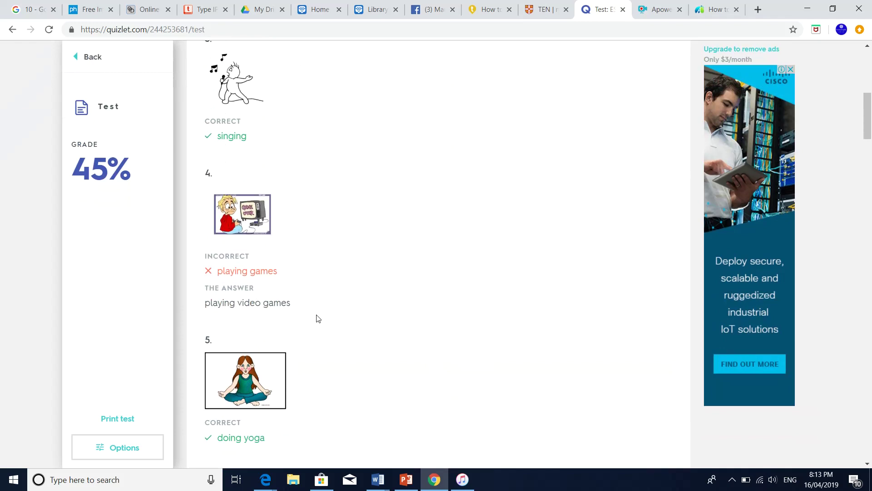
scroll(293, 268, down, 5)
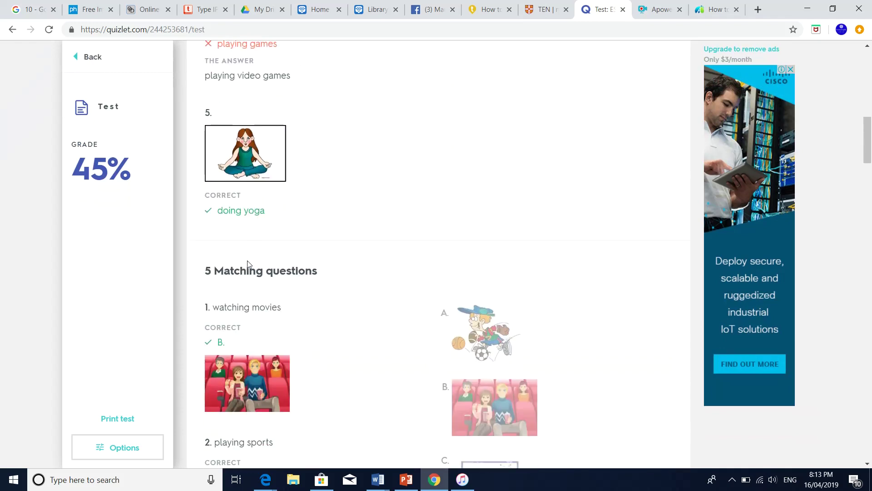
scroll(278, 237, down, 2)
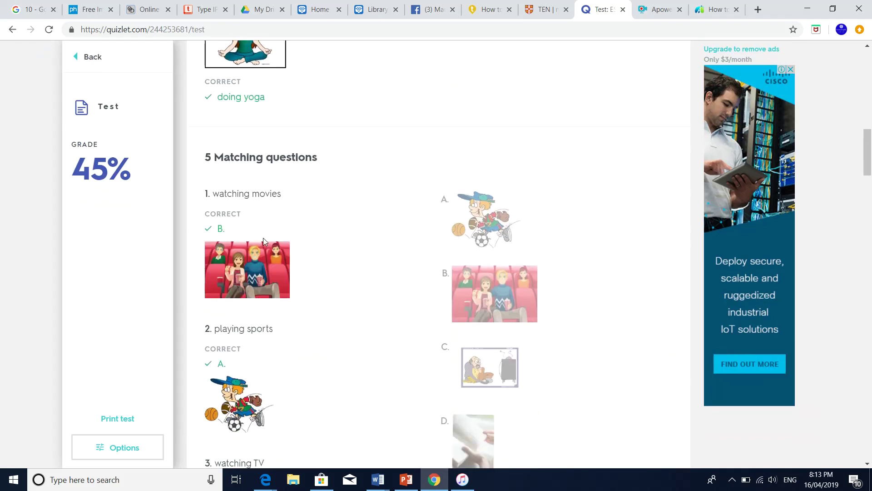
scroll(264, 239, down, 2)
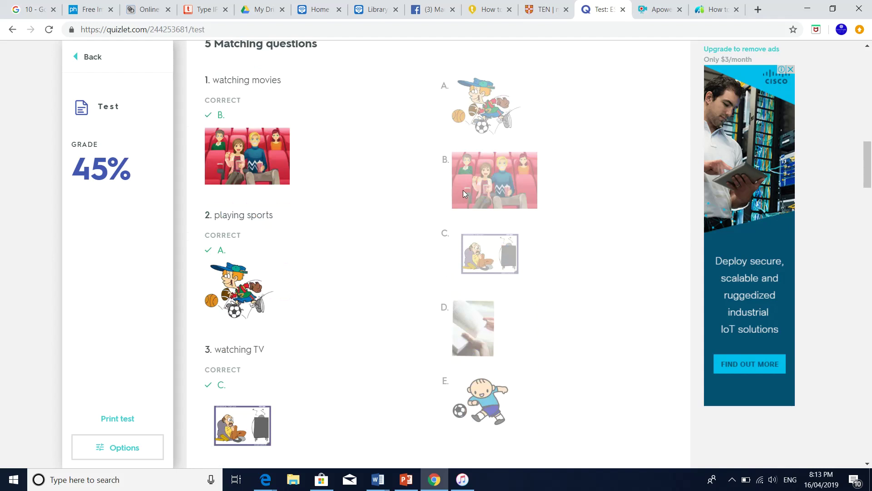
scroll(249, 244, down, 1)
scroll(247, 309, down, 9)
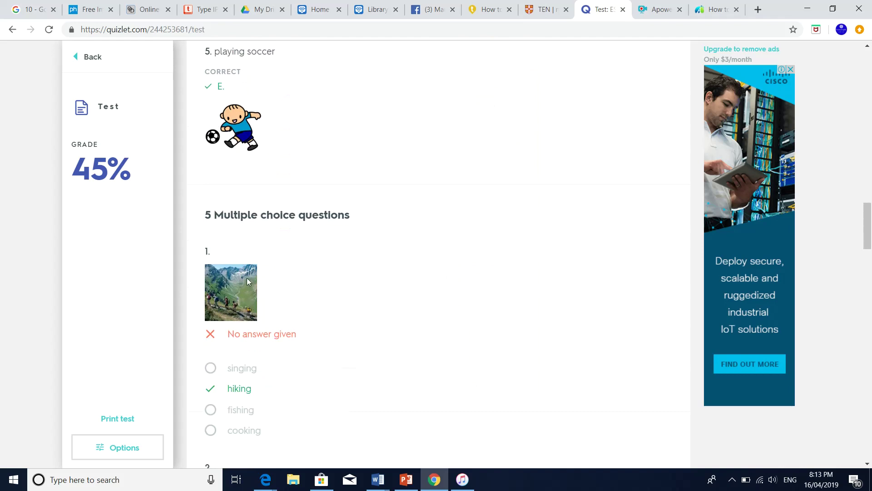
scroll(247, 277, up, 9)
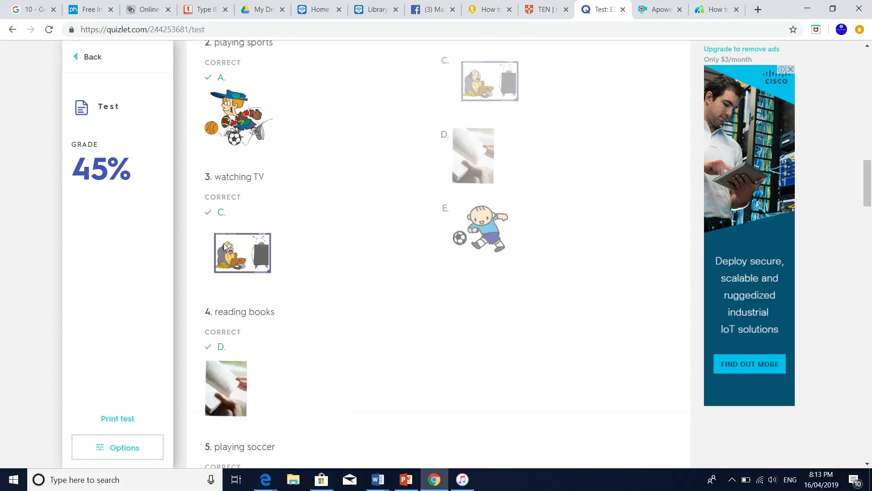
click(81, 64)
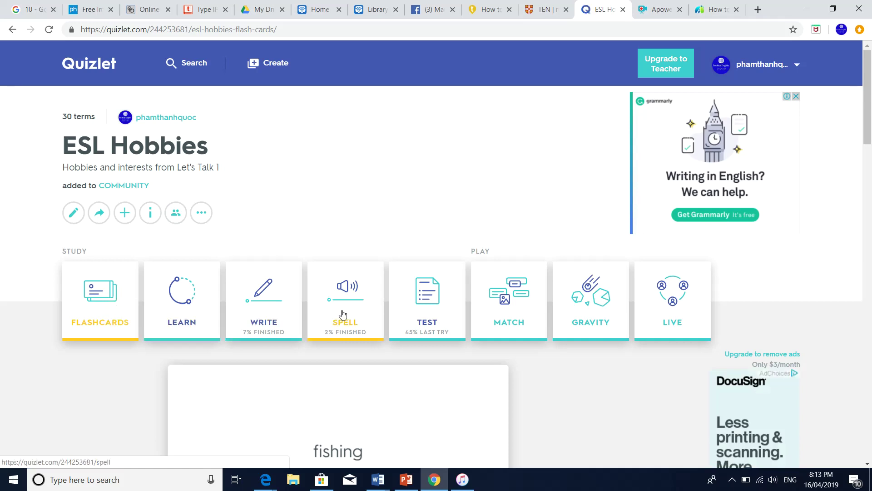
Open Match for the ESL Hobbies set and start the game
click(512, 313)
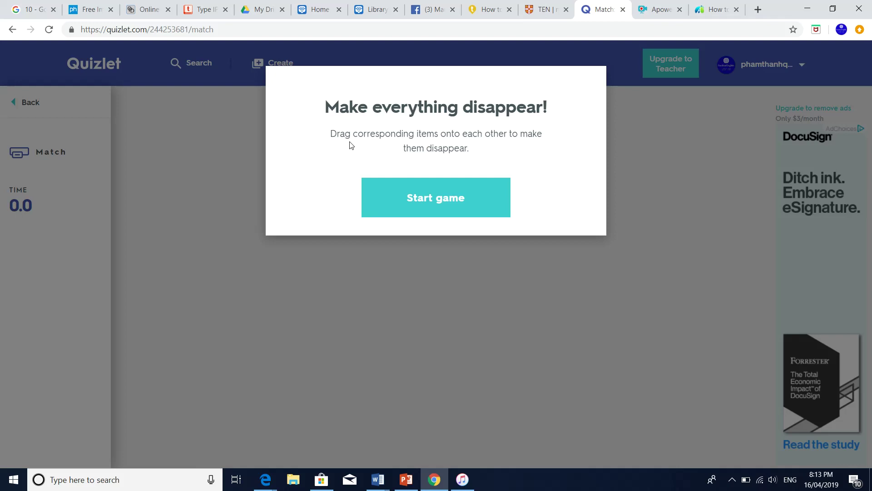
click(435, 201)
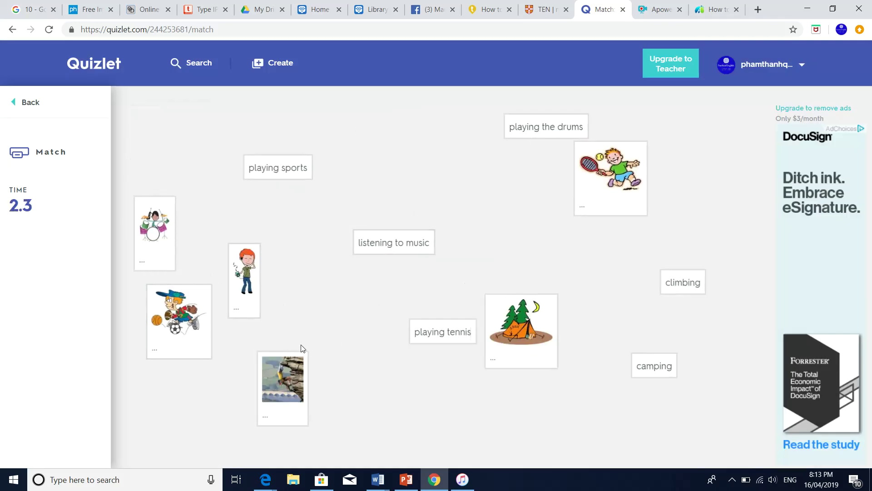
Pair tennis, camping, listening to music, climbing, drums and sports with their pictures
drag(445, 334, 588, 197)
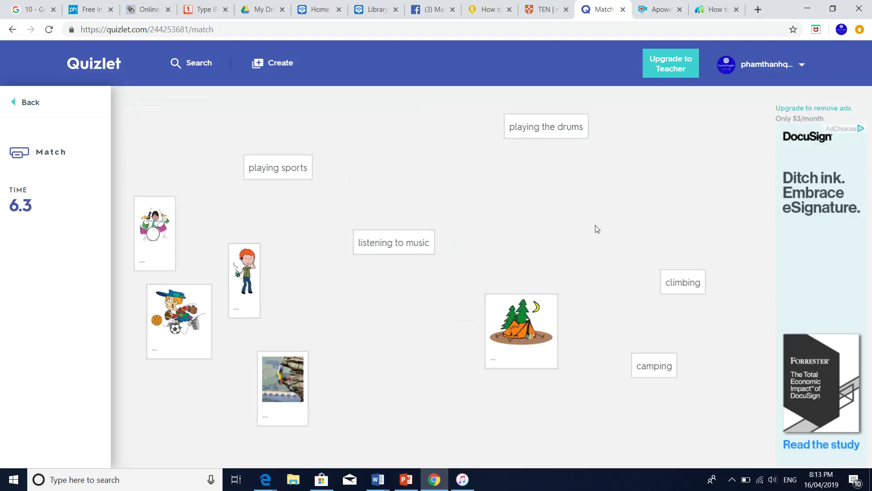
drag(525, 337, 620, 372)
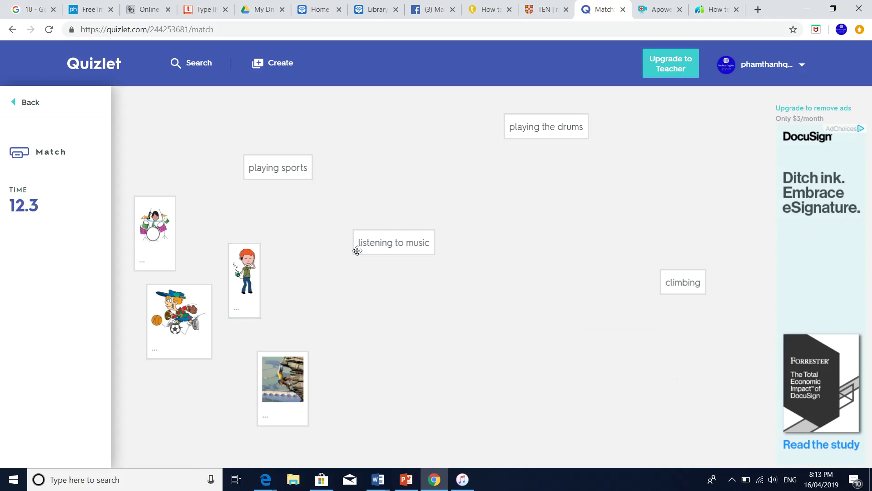
drag(370, 243, 263, 272)
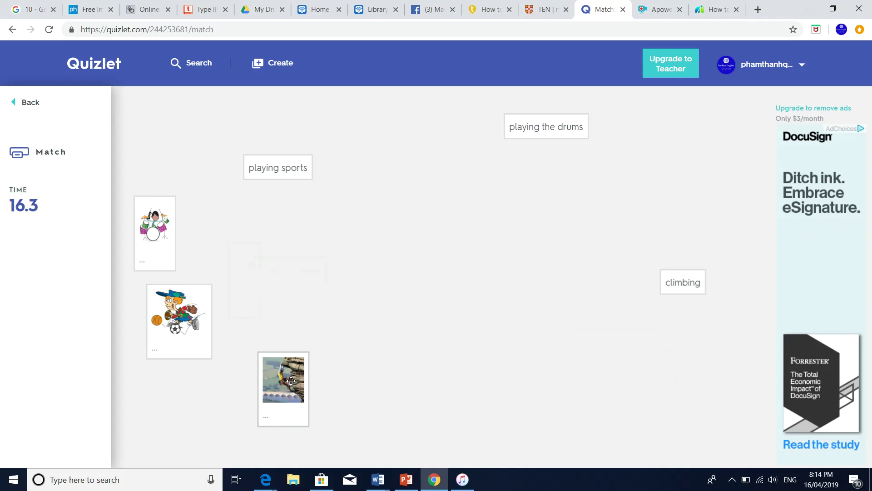
drag(290, 380, 732, 298)
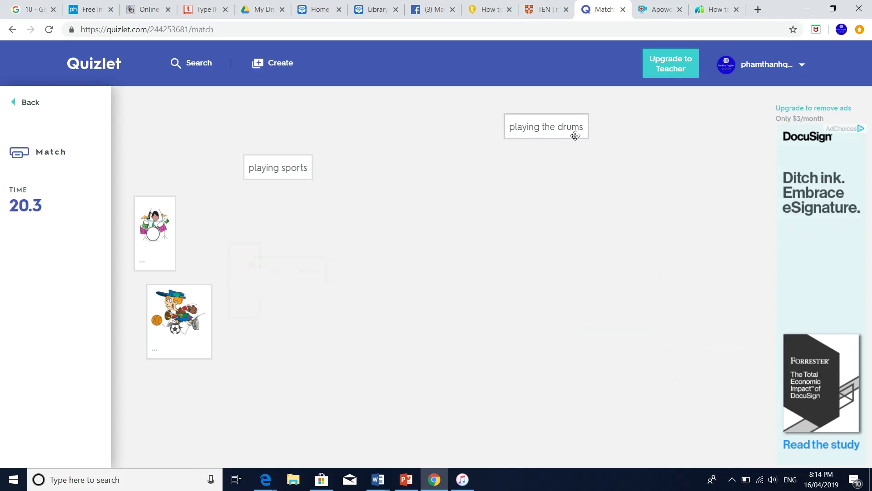
drag(538, 128, 171, 221)
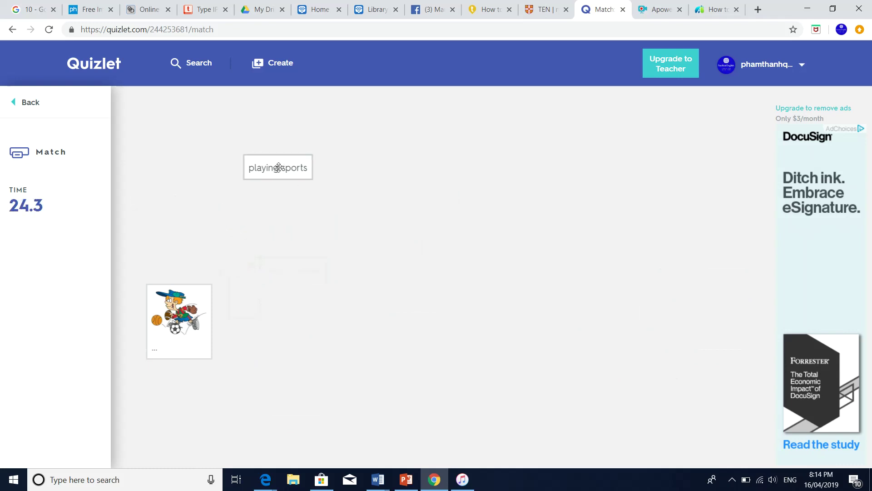
drag(278, 169, 225, 298)
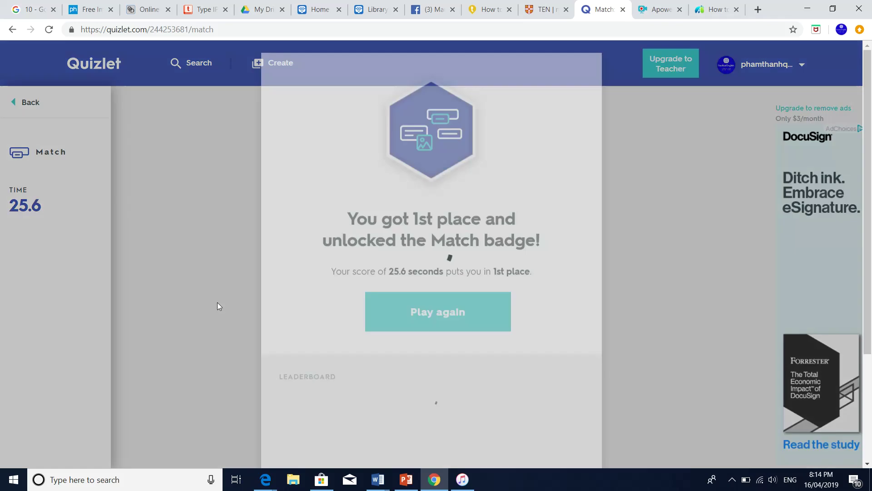